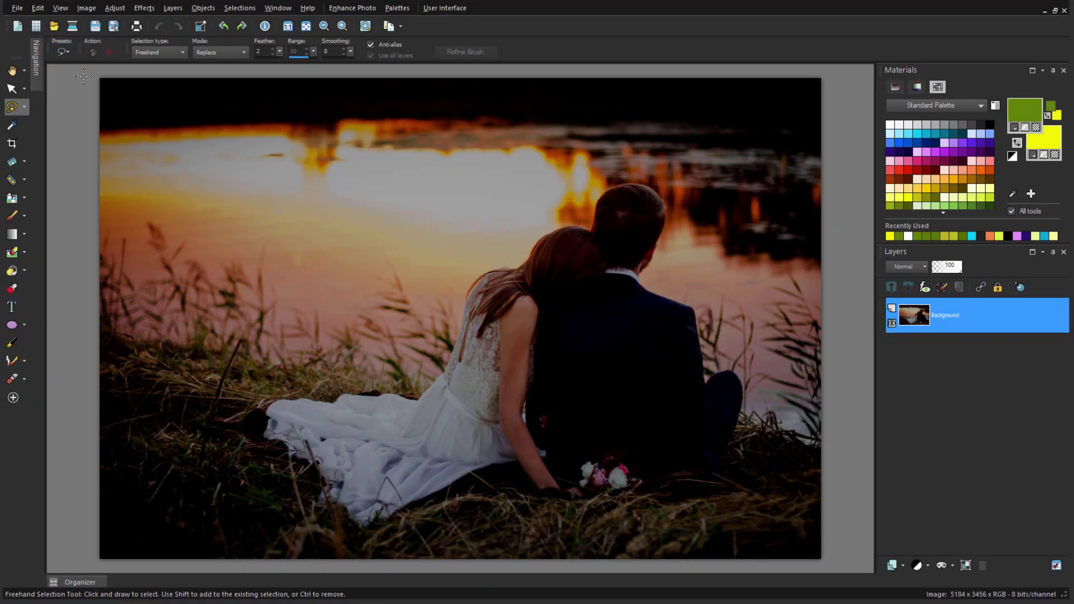
# Apply Fill Light/Clarity with fill light 32 to lift the sunset couple photo's shadows.
pyautogui.click(114, 8)
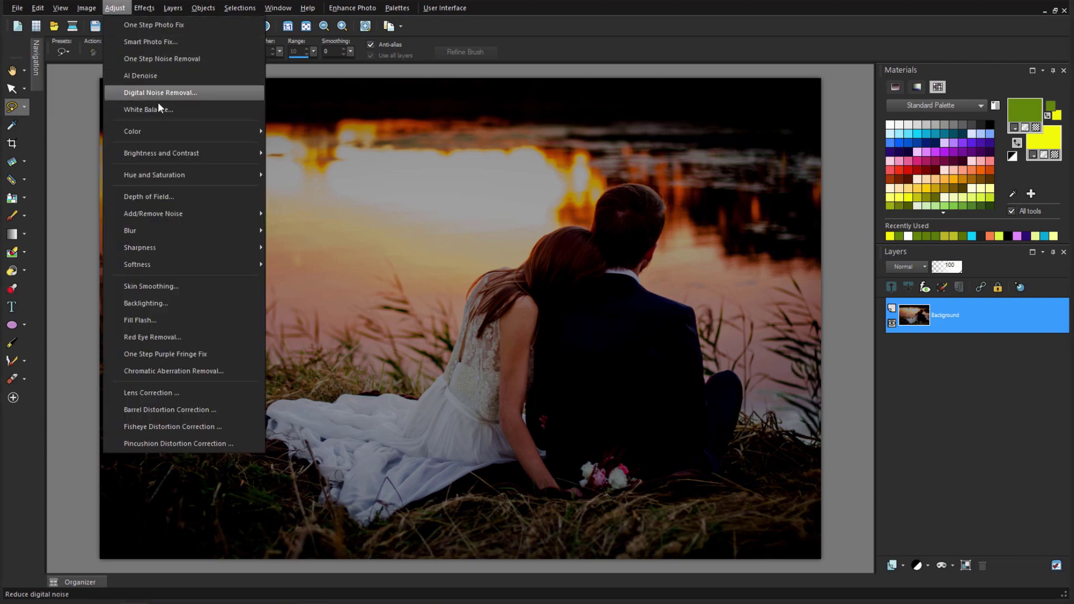
pyautogui.moveTo(214, 152)
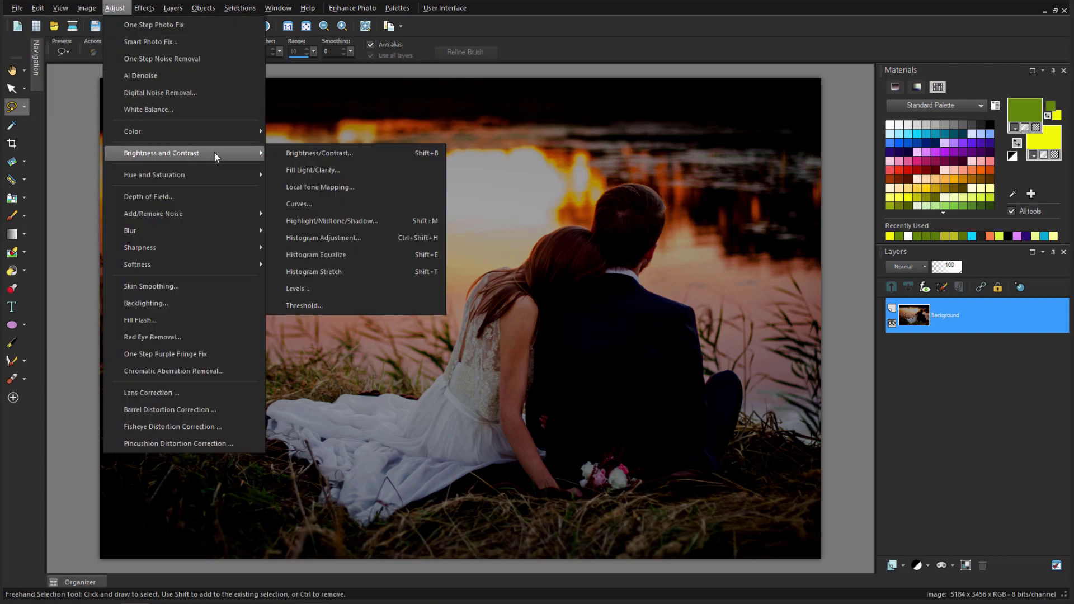
pyautogui.click(348, 169)
pyautogui.moveTo(230, 251); pyautogui.dragTo(285, 288)
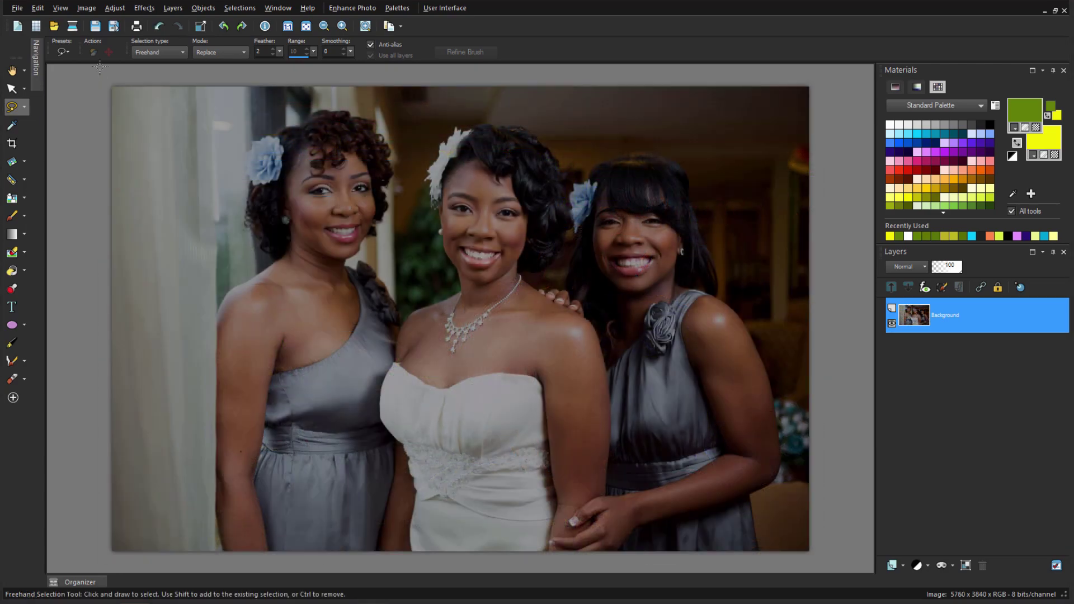
# Apply Brightness/Contrast of brightness 76 and contrast 26 to the bridal group portrait.
pyautogui.click(117, 7)
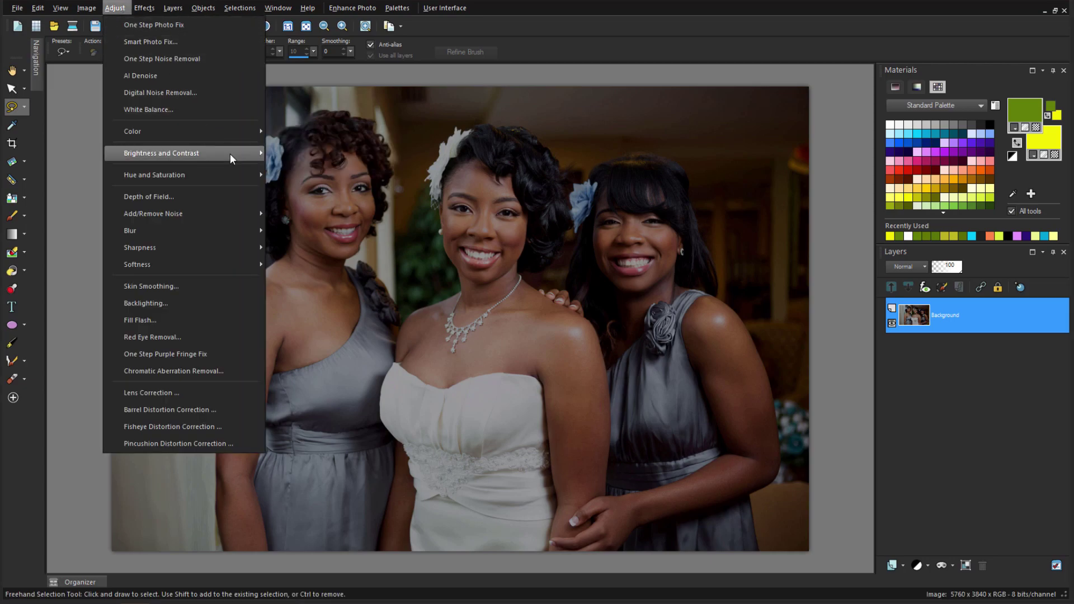
pyautogui.moveTo(230, 153)
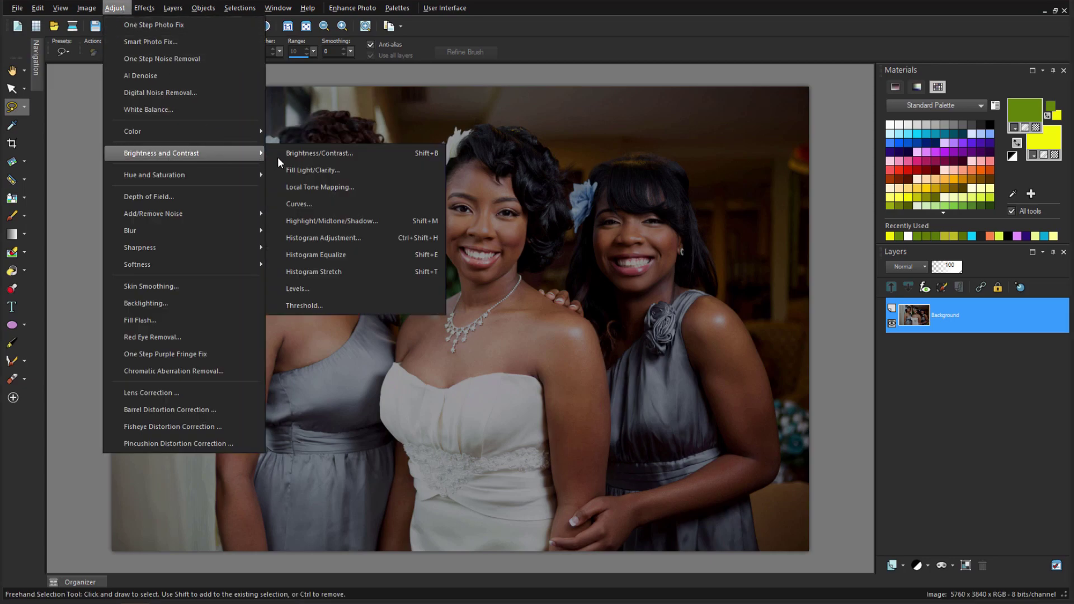
pyautogui.click(368, 153)
pyautogui.moveTo(669, 371); pyautogui.dragTo(692, 376)
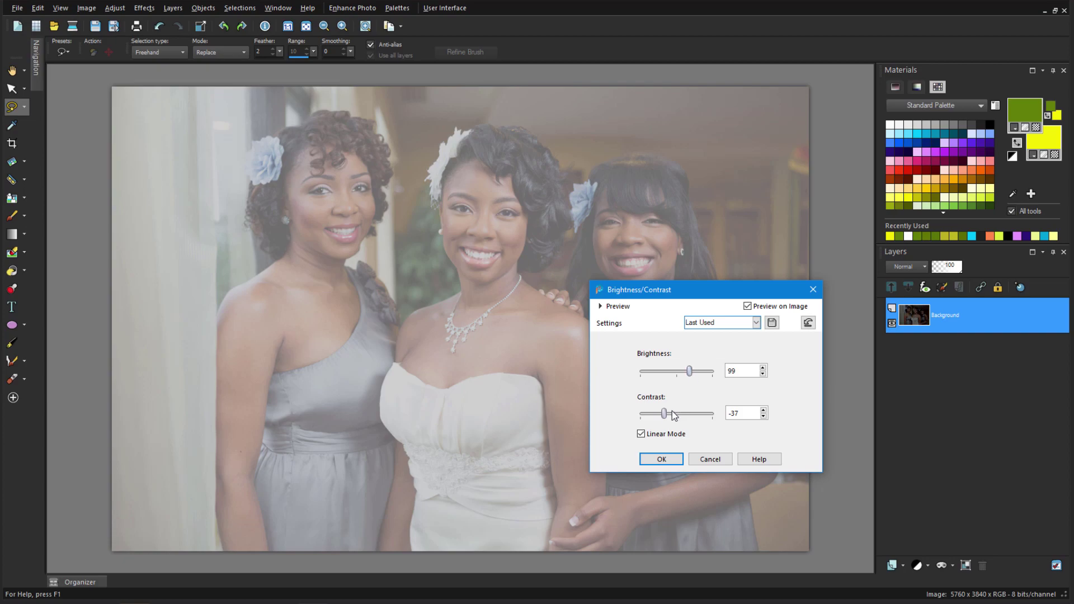
pyautogui.moveTo(664, 414); pyautogui.dragTo(687, 421)
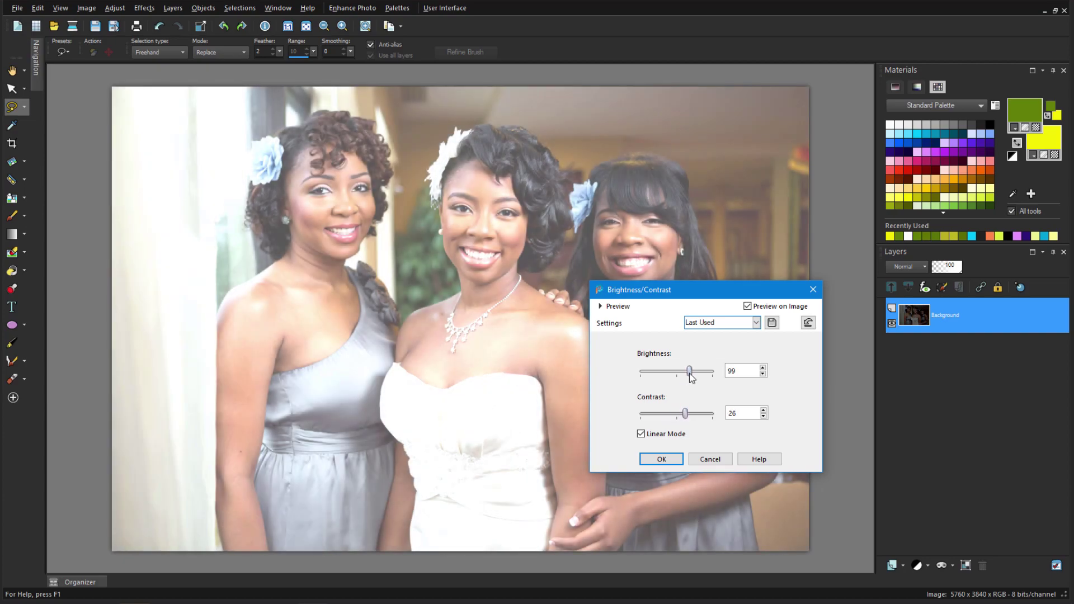
pyautogui.moveTo(689, 372); pyautogui.dragTo(687, 375)
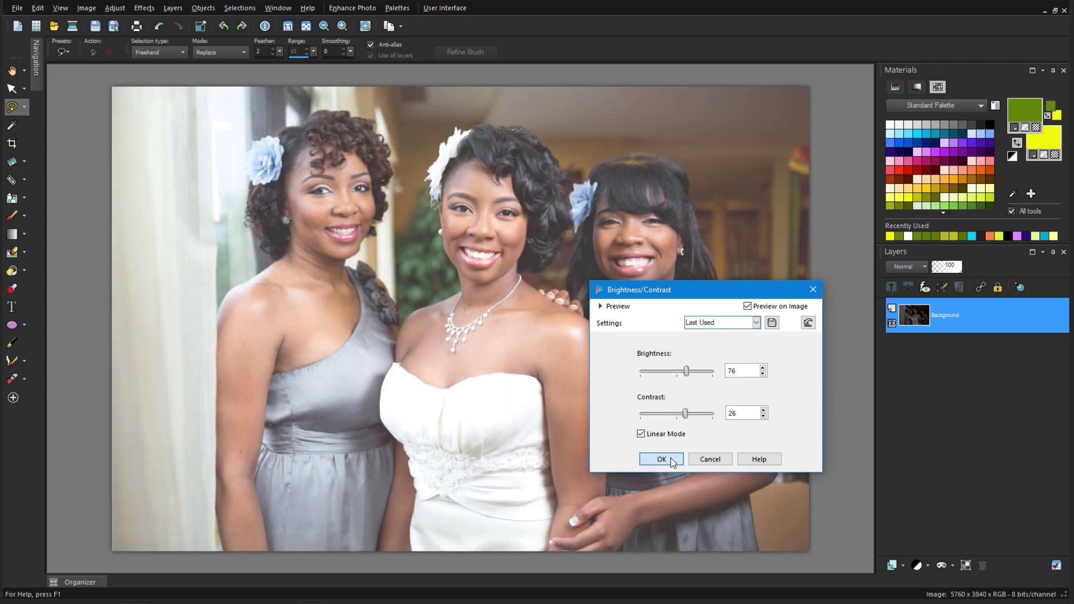
pyautogui.click(666, 460)
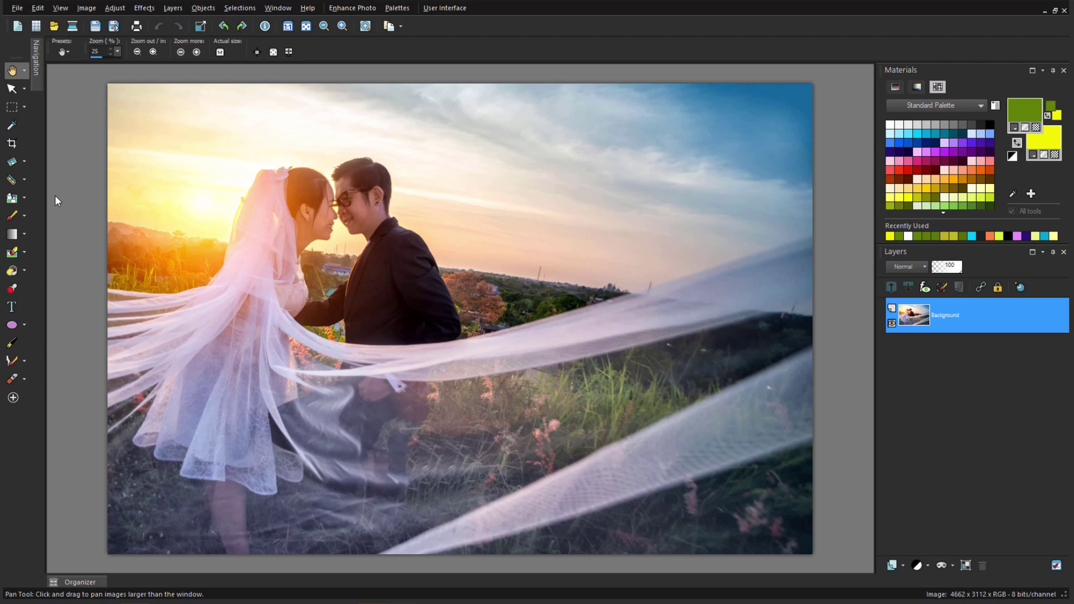
# Align the Straighten line with the veil photo's horizon and apply it with cropping.
pyautogui.click(12, 164)
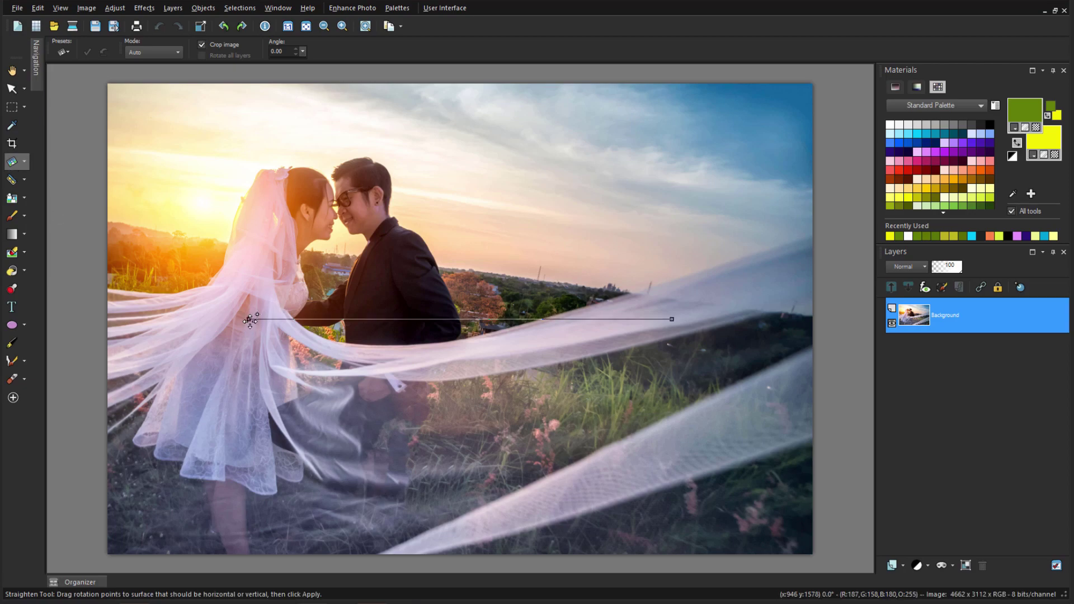
pyautogui.moveTo(248, 319); pyautogui.dragTo(173, 236)
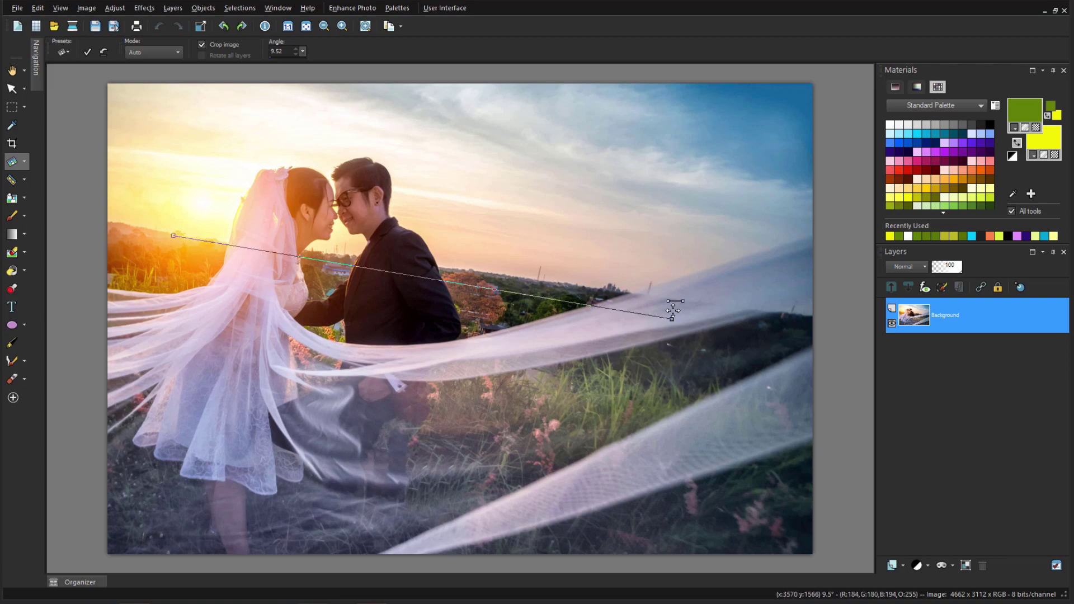
pyautogui.moveTo(671, 319); pyautogui.dragTo(656, 294)
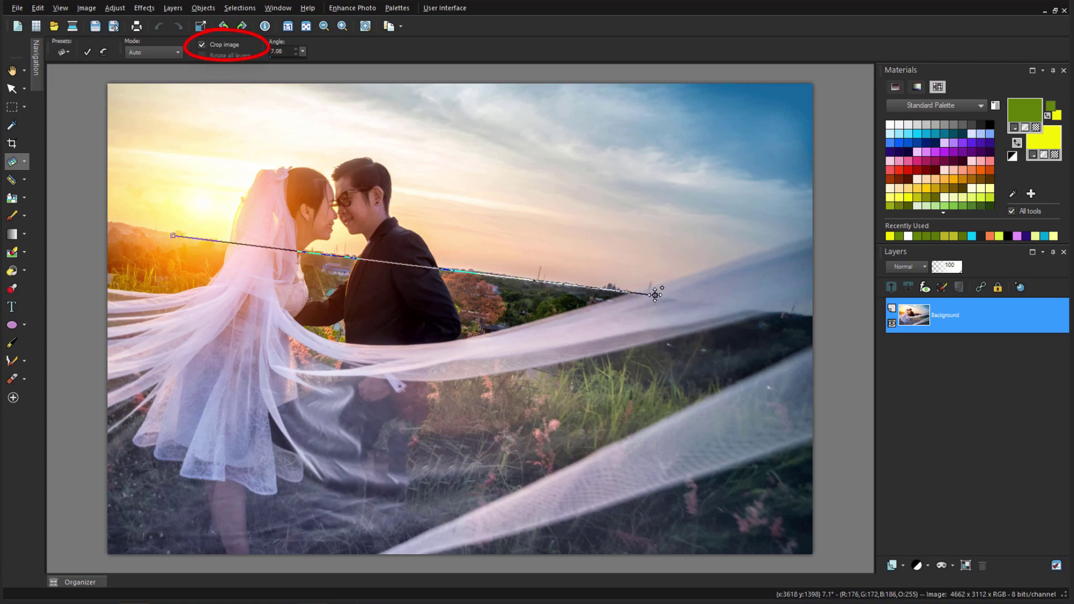
pyautogui.click(87, 53)
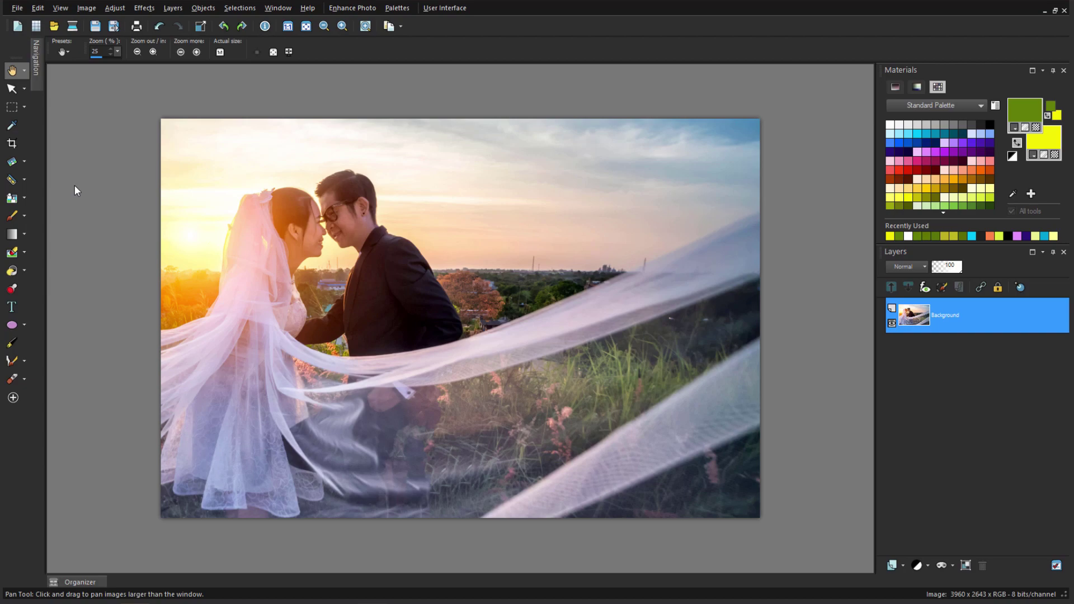
# Crop the veil photo with a 5 x 7 box tightly framing the couple and veil.
pyautogui.click(12, 143)
pyautogui.click(312, 315)
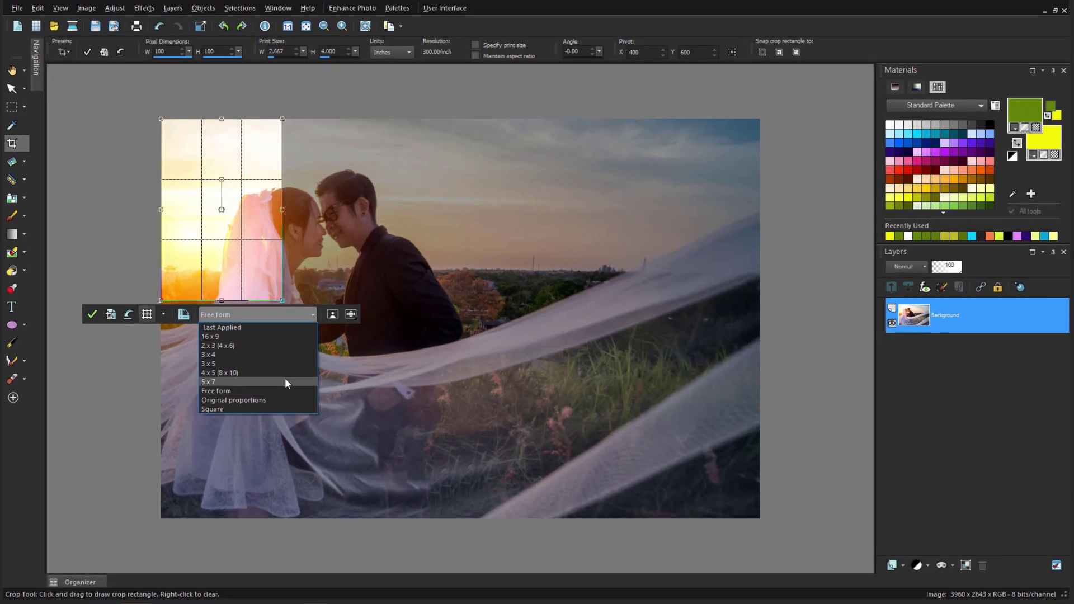
pyautogui.click(285, 381)
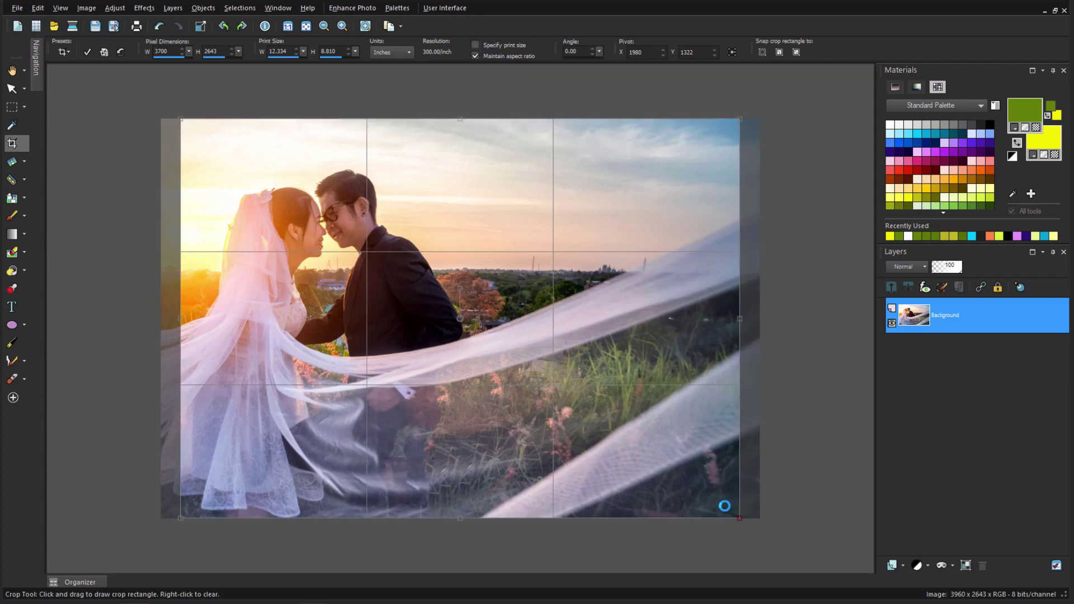
pyautogui.moveTo(739, 517); pyautogui.dragTo(572, 399)
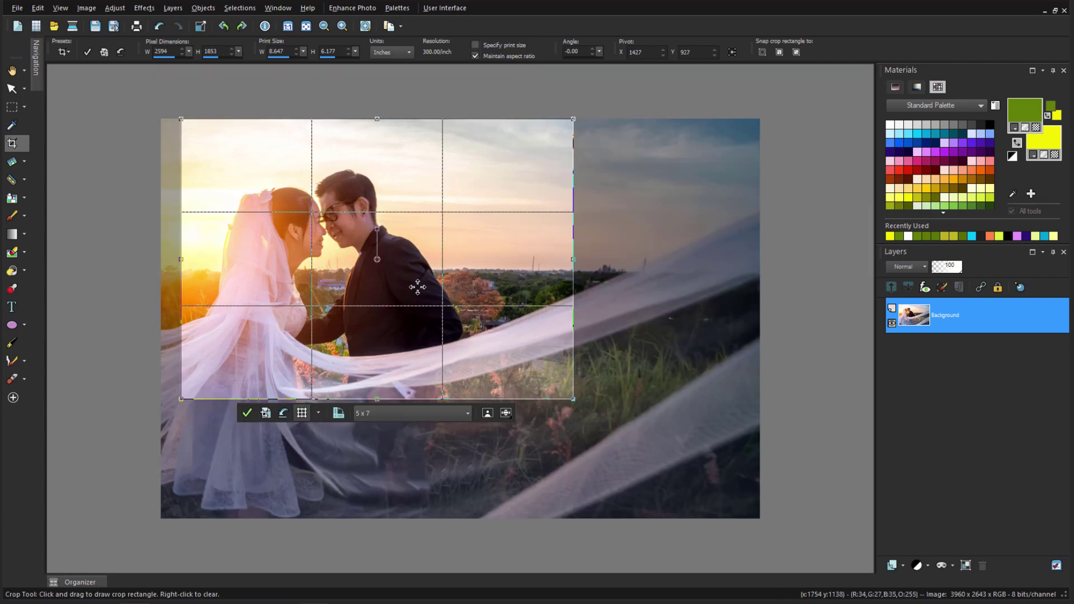
pyautogui.moveTo(417, 287); pyautogui.dragTo(404, 295)
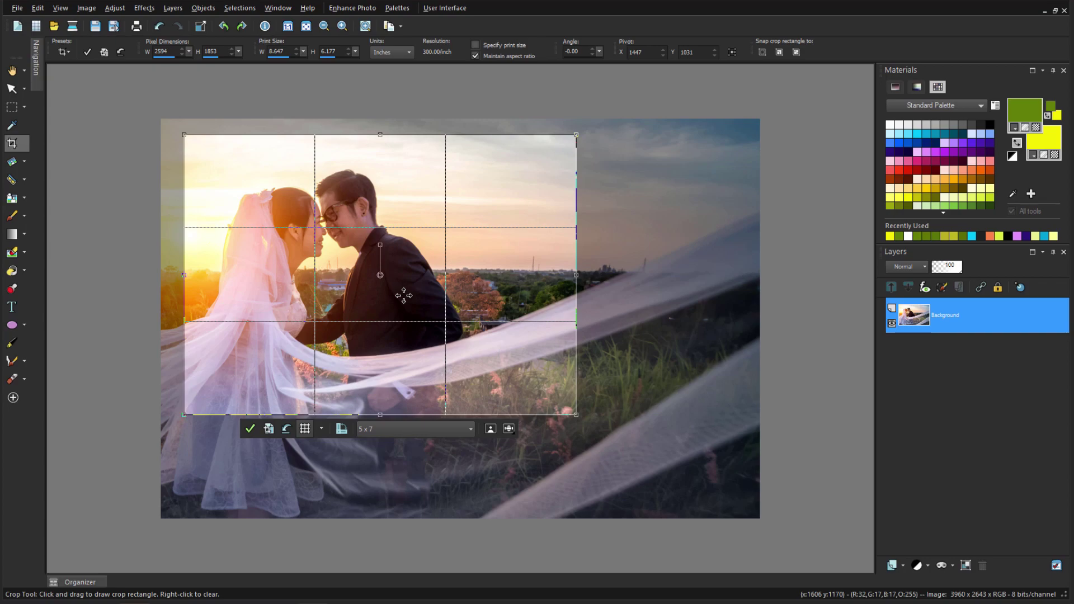
pyautogui.click(321, 429)
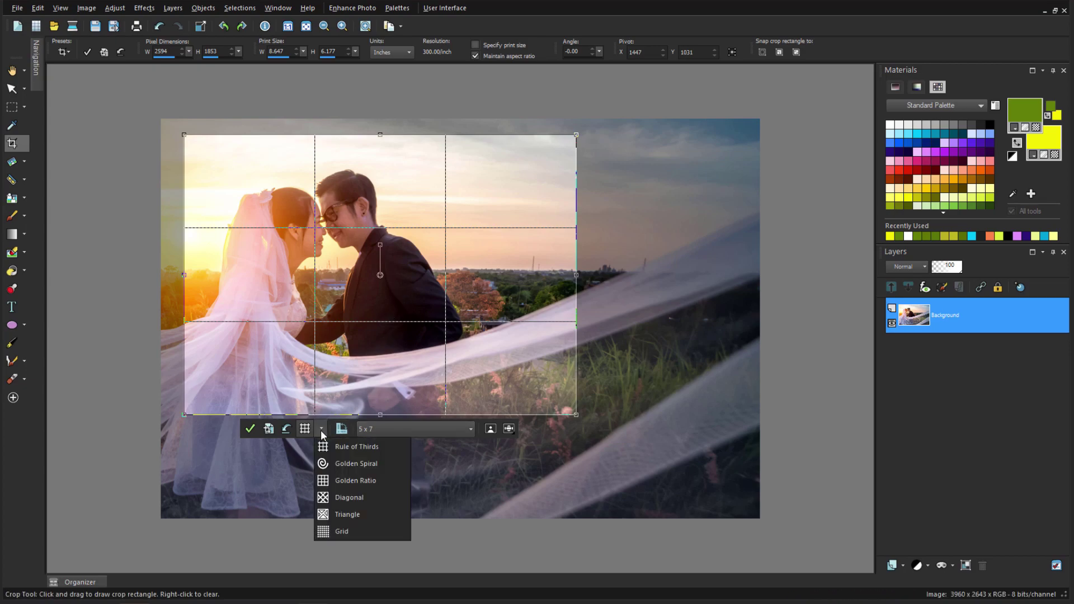
pyautogui.click(321, 430)
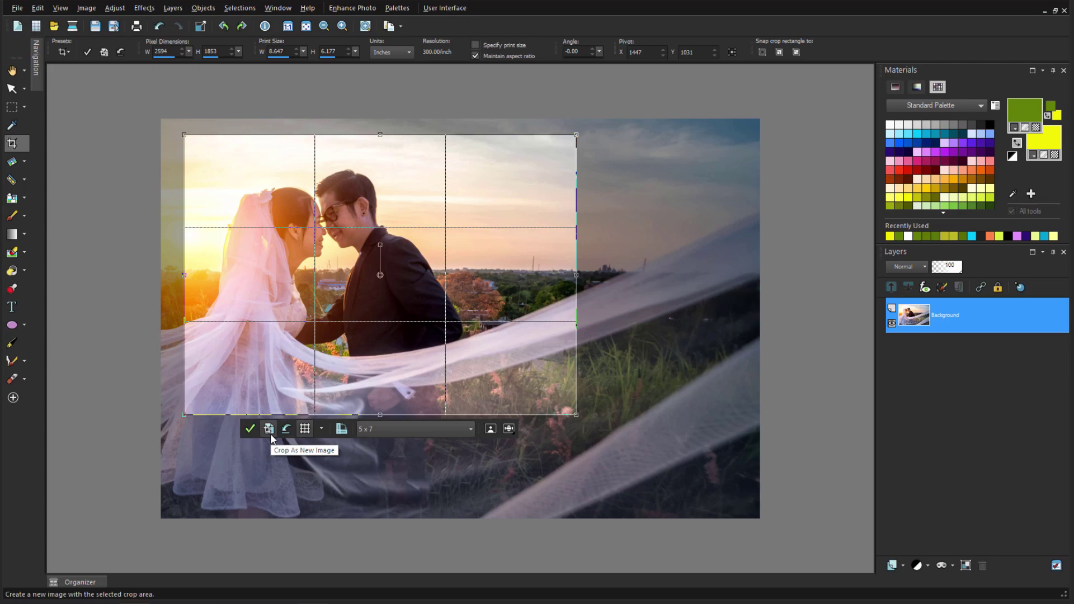
pyautogui.click(249, 430)
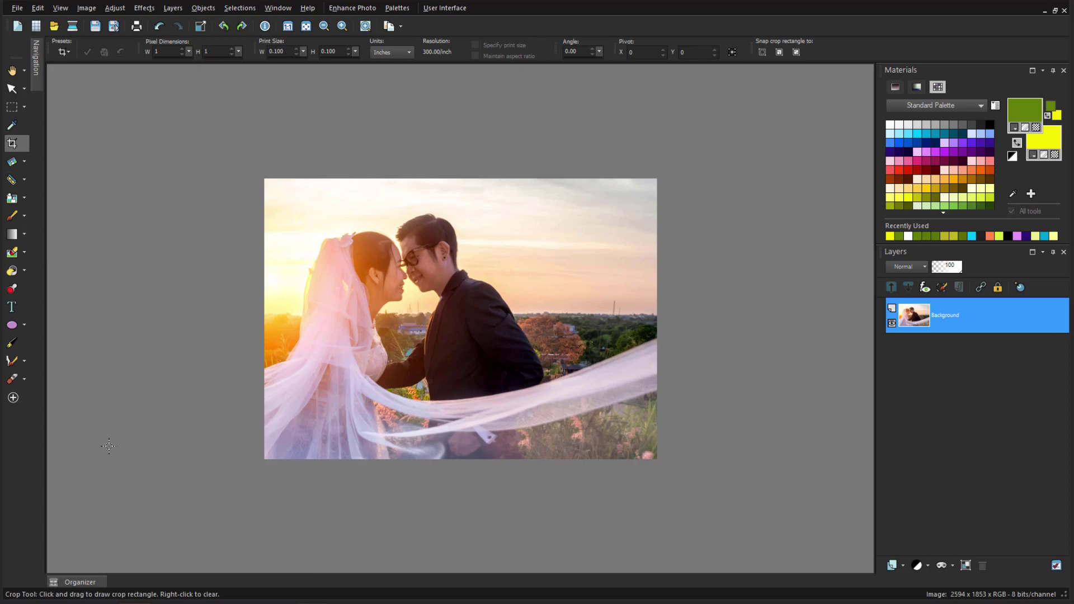
# Resize the cropped couple photo by print size to the standard 5x7 size.
pyautogui.click(88, 9)
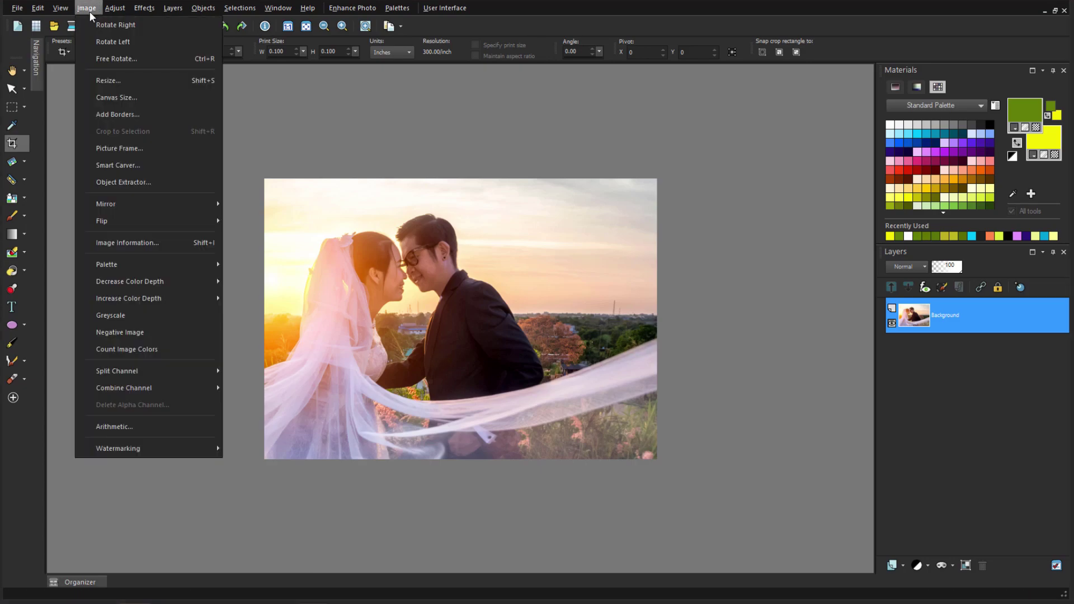
pyautogui.click(144, 81)
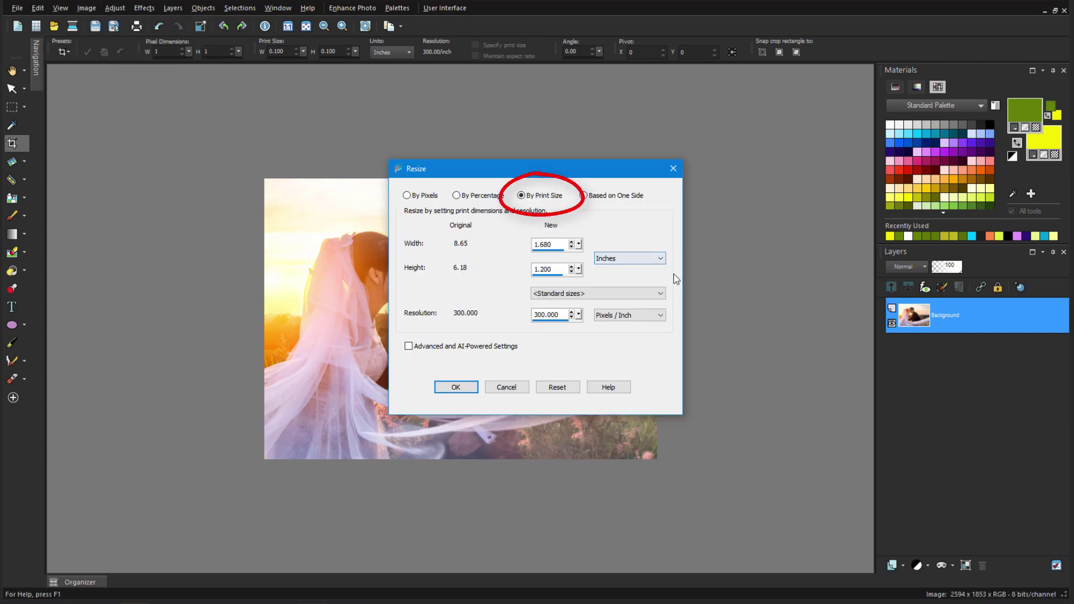
pyautogui.click(654, 293)
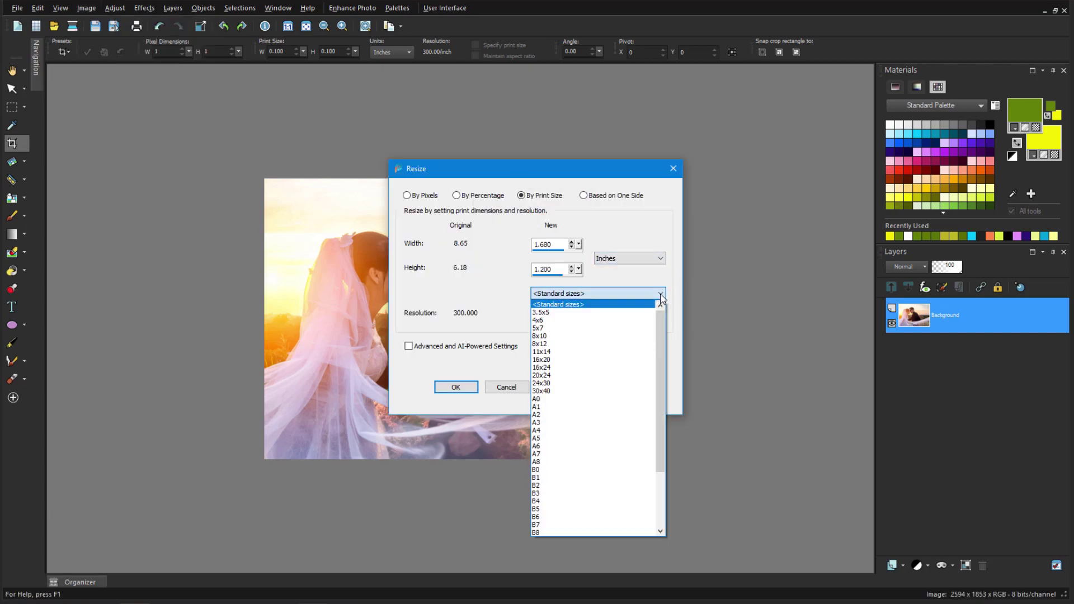
pyautogui.click(560, 326)
pyautogui.click(469, 393)
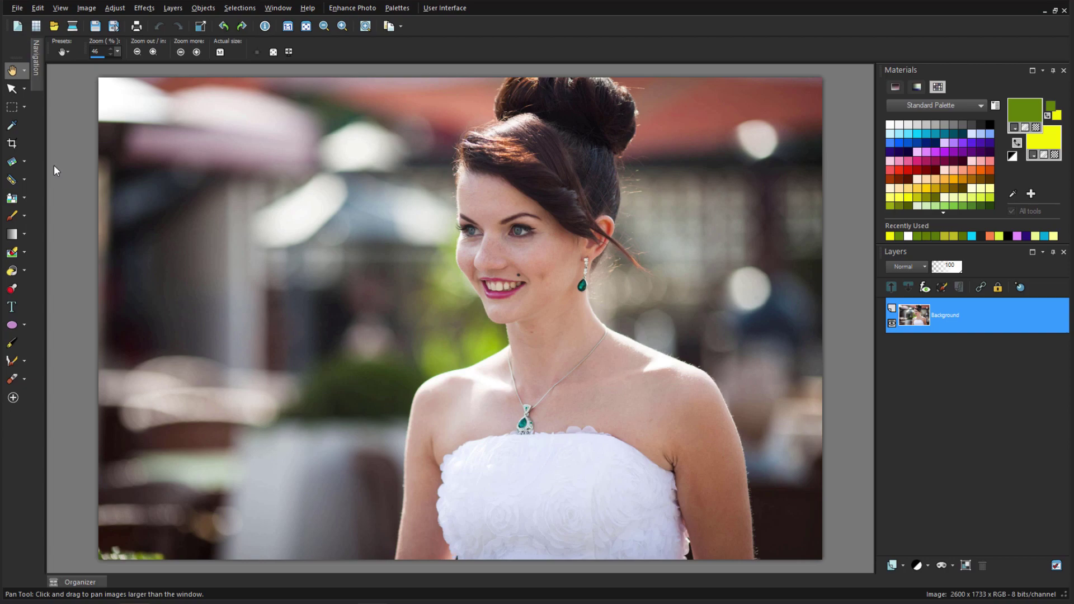
# Select the Makeover Blemish Fixer at size 24 and zoom in on the bride.
pyautogui.click(25, 180)
pyautogui.click(90, 195)
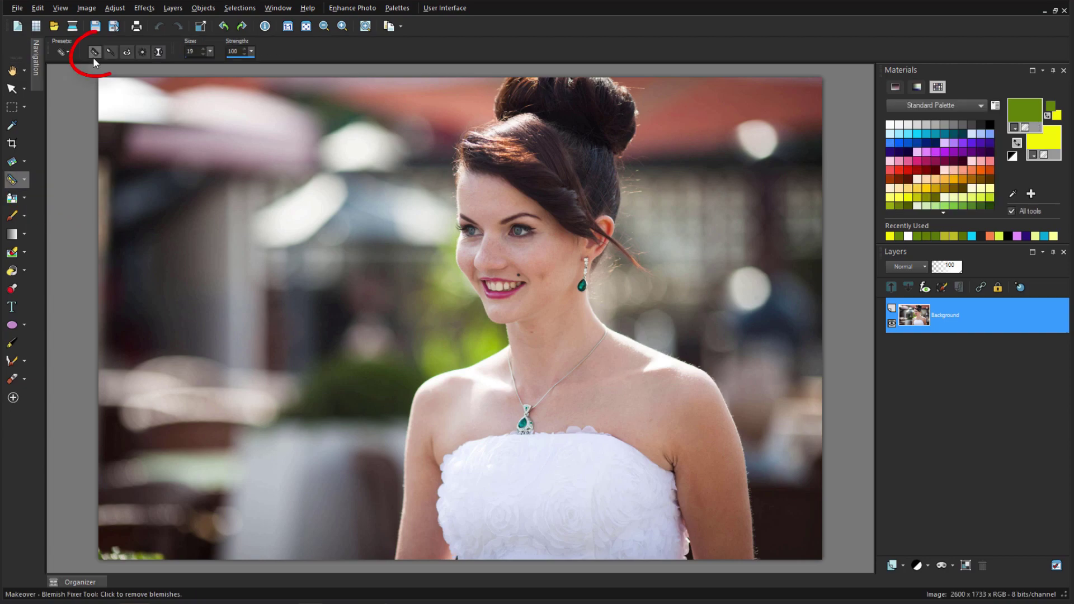
pyautogui.scroll(5, 517, 283)
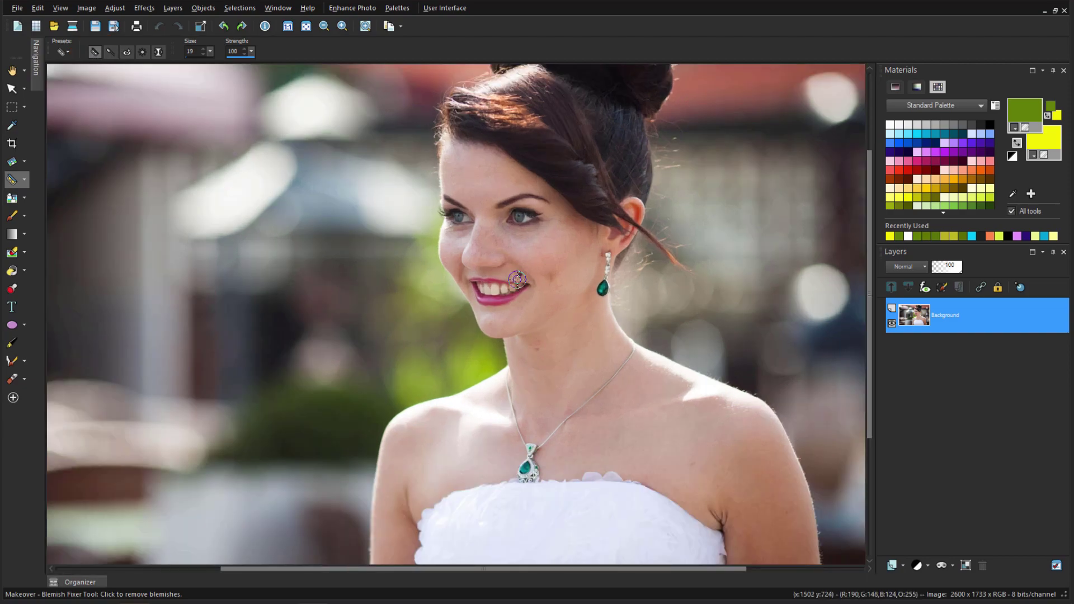
pyautogui.scroll(2, 517, 283)
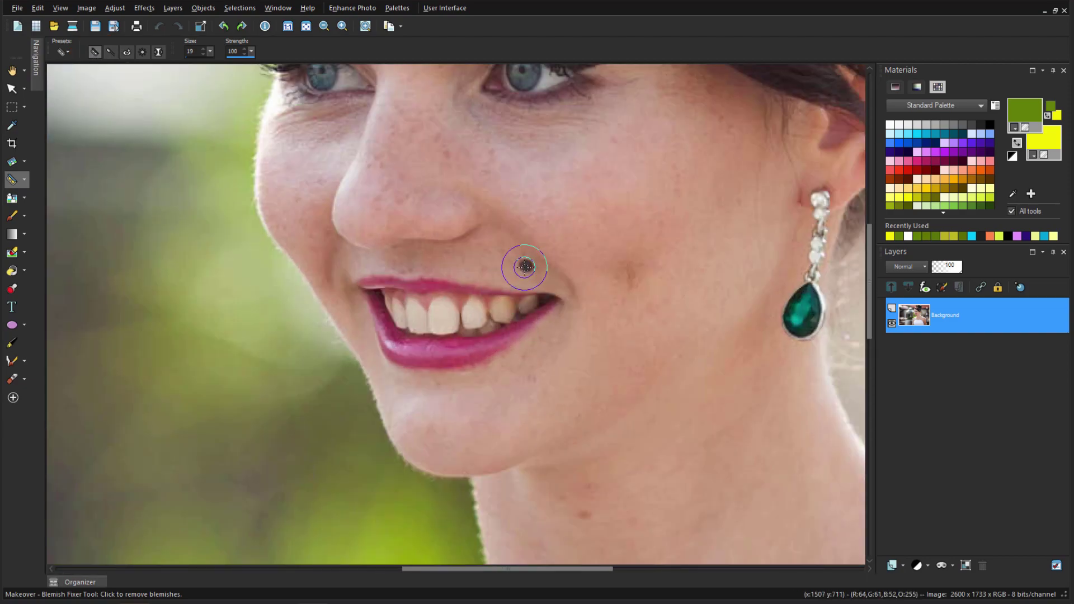
pyautogui.press(']')
pyautogui.press(']')
pyautogui.press(']')
pyautogui.press(']')
pyautogui.press(']')
# Remove the mole above the lip corner and the red spot on the neck.
pyautogui.click(525, 265)
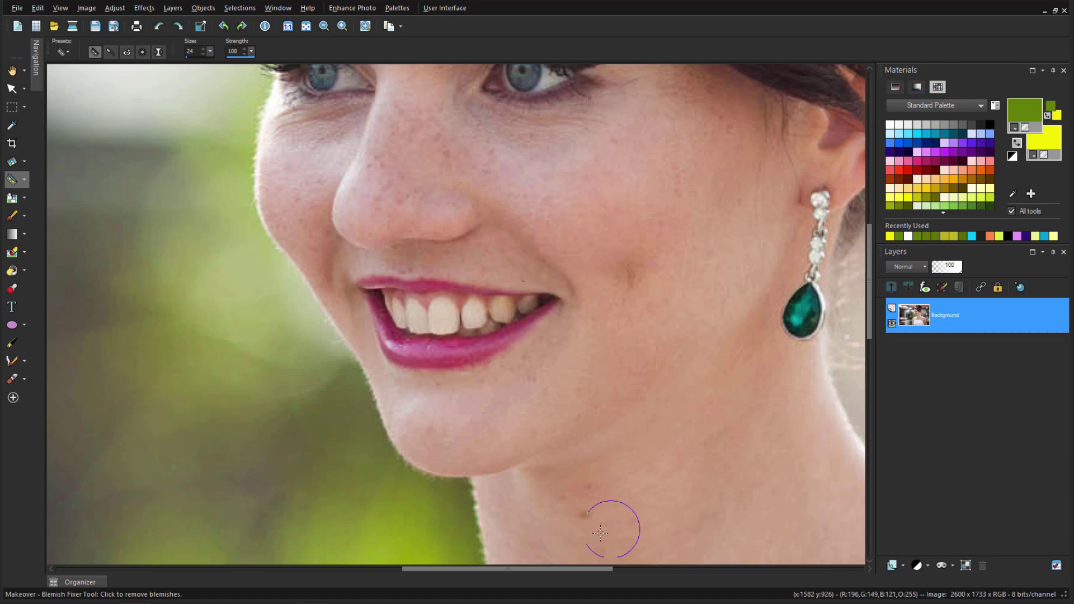
pyautogui.click(585, 513)
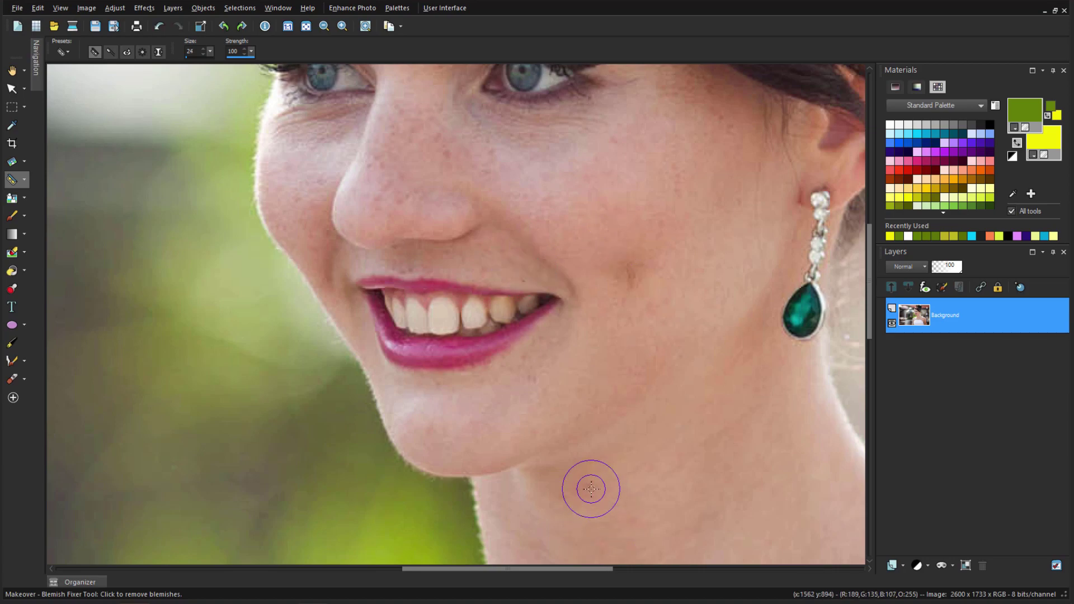
pyautogui.scroll(-5, 590, 488)
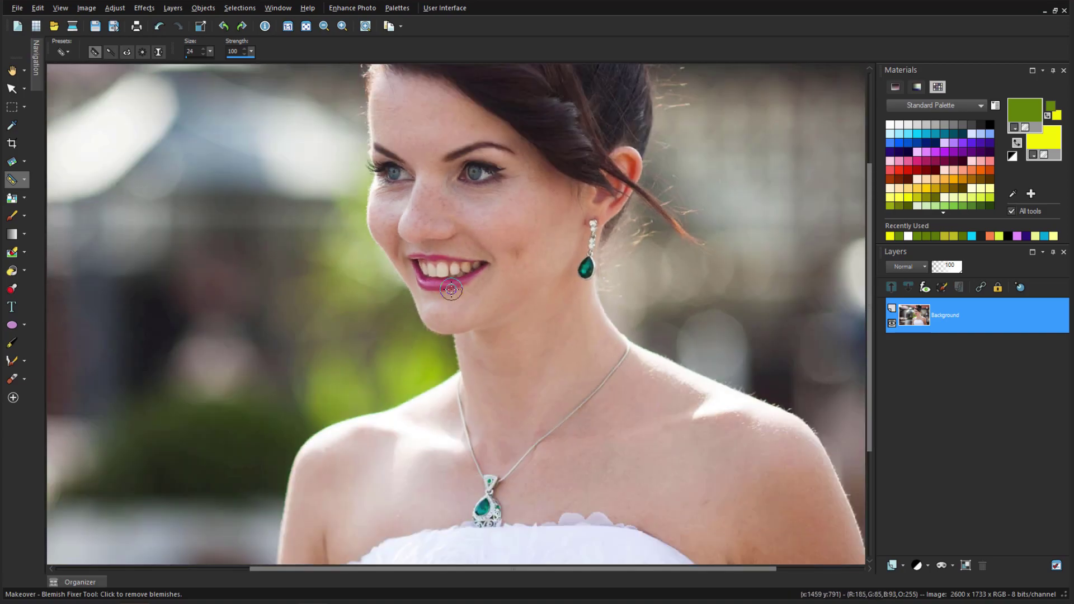
pyautogui.scroll(-1, 455, 298)
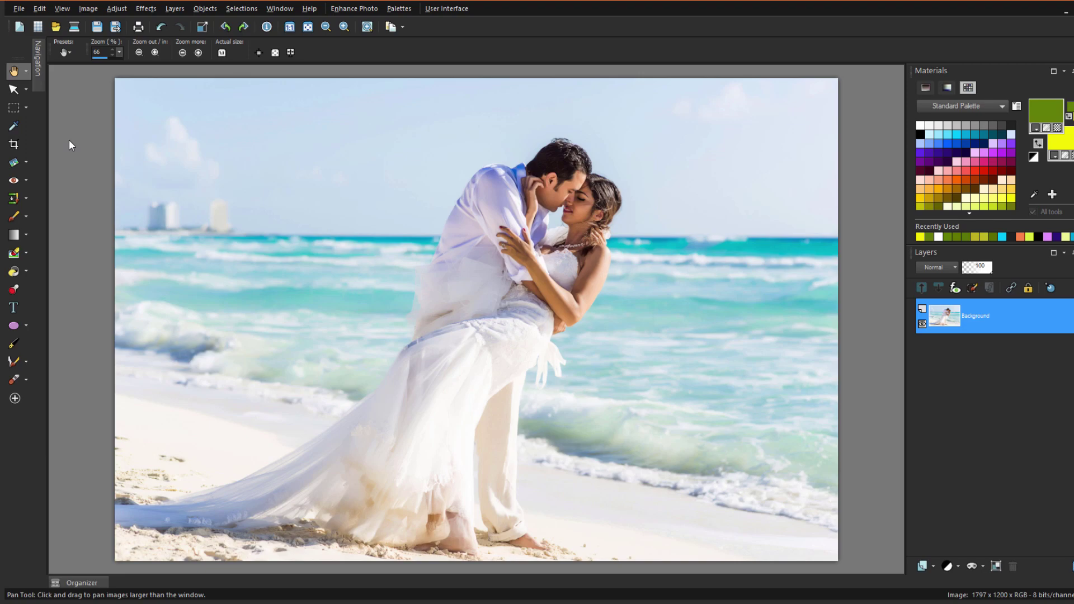
# Select the distant buildings on the beach horizon and Smart Fill them away.
pyautogui.click(13, 107)
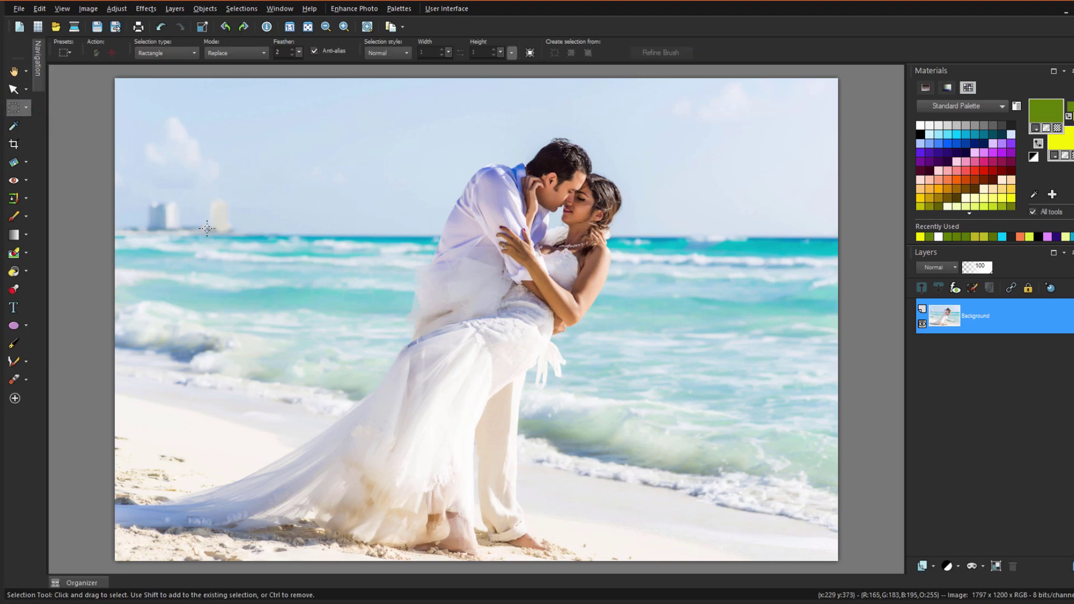
pyautogui.moveTo(209, 230); pyautogui.dragTo(234, 196)
pyautogui.click(96, 53)
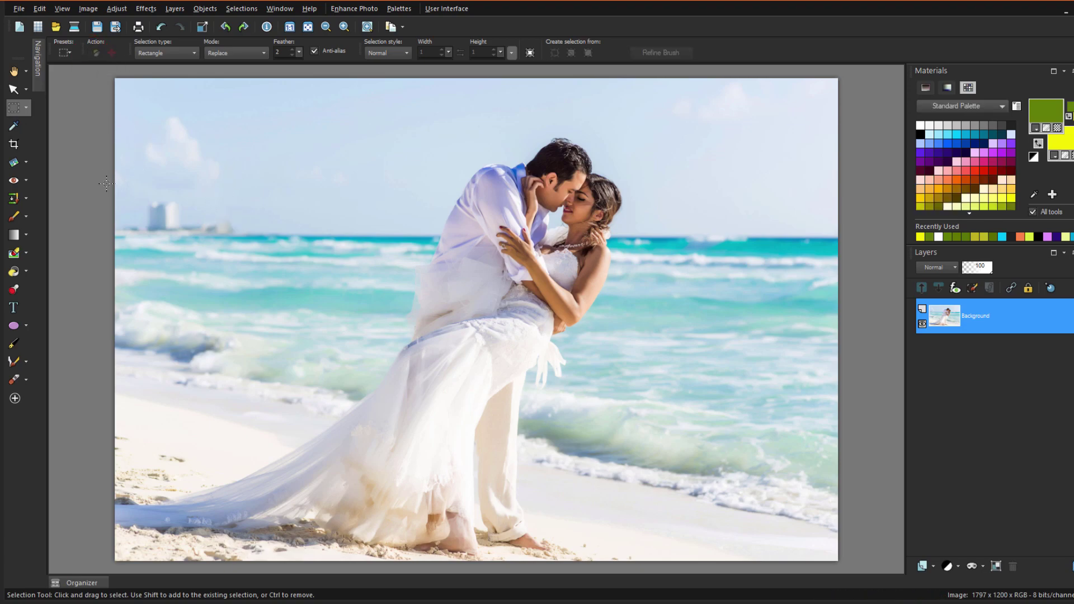
pyautogui.moveTo(183, 229); pyautogui.dragTo(145, 196)
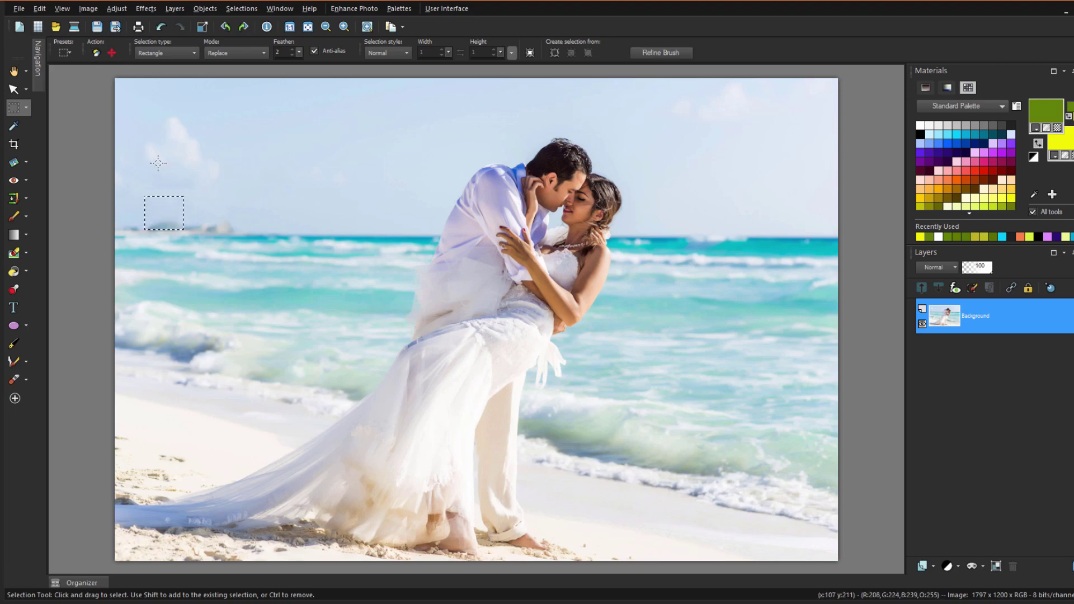
pyautogui.click(216, 173)
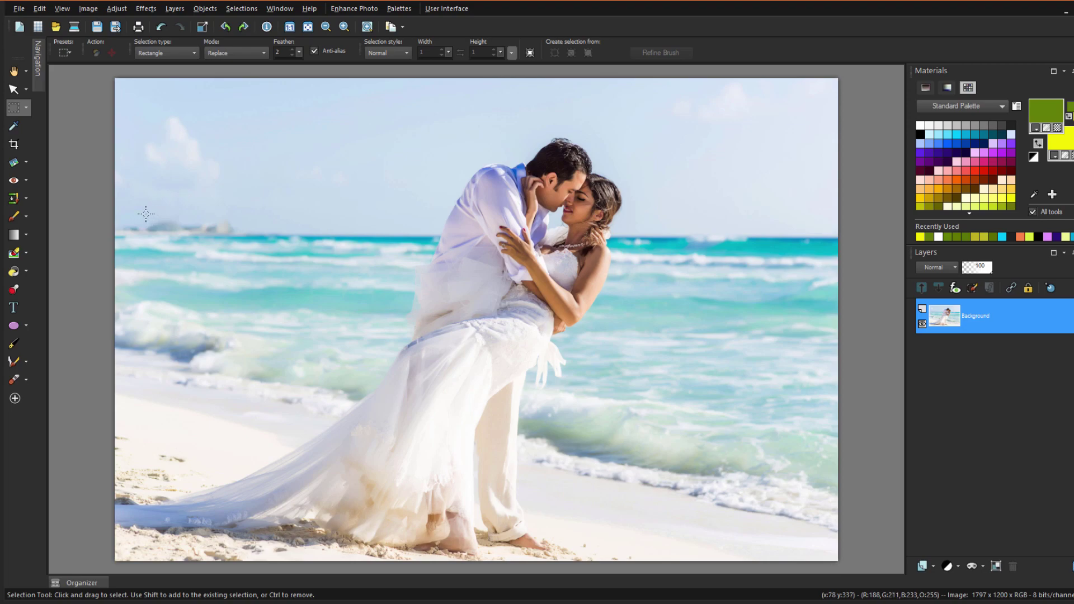
pyautogui.moveTo(143, 213); pyautogui.dragTo(188, 231)
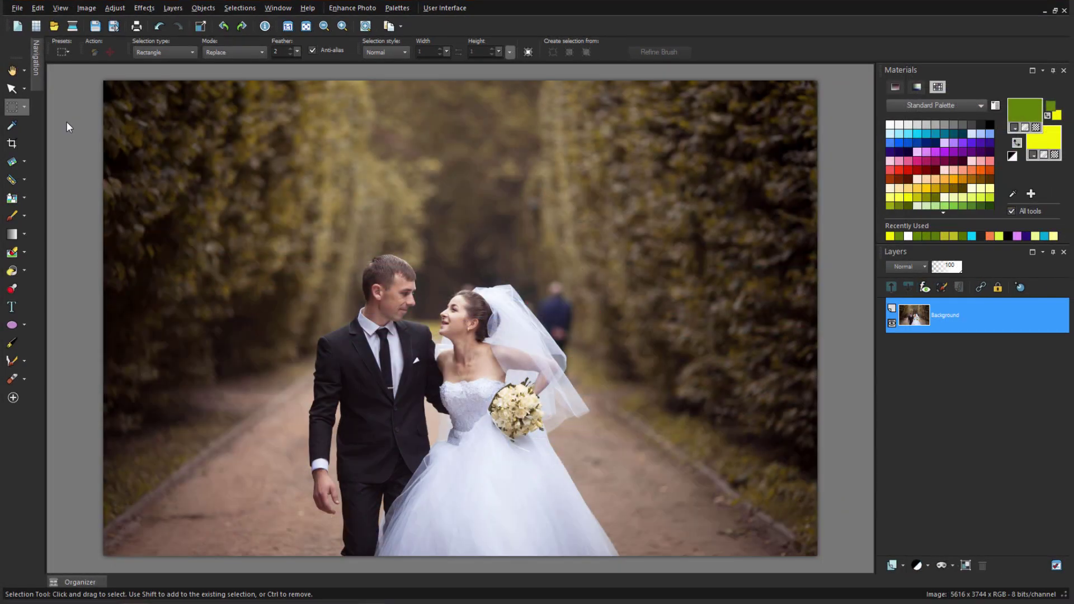
# Lasso the distant figure behind the bride with Freehand Selection and Smart Fill it.
pyautogui.click(25, 106)
pyautogui.click(82, 125)
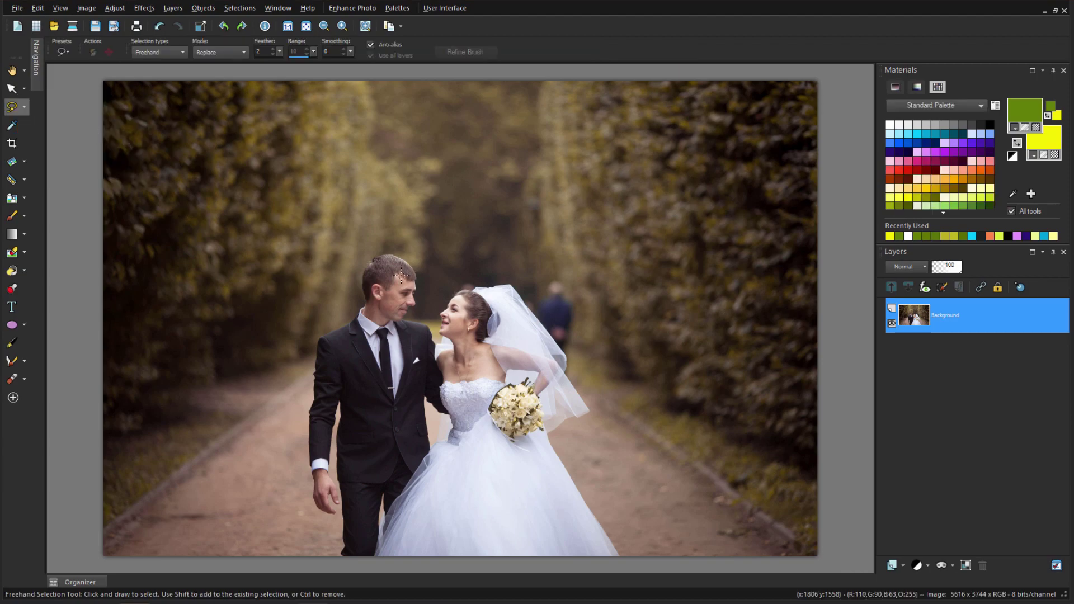
pyautogui.scroll(3, 582, 322)
pyautogui.moveTo(550, 207)
pyautogui.mouseDown()
pyautogui.moveTo(502, 283)
pyautogui.moveTo(512, 314)
pyautogui.moveTo(578, 378)
pyautogui.moveTo(592, 308)
pyautogui.moveTo(556, 210)
pyautogui.mouseUp()
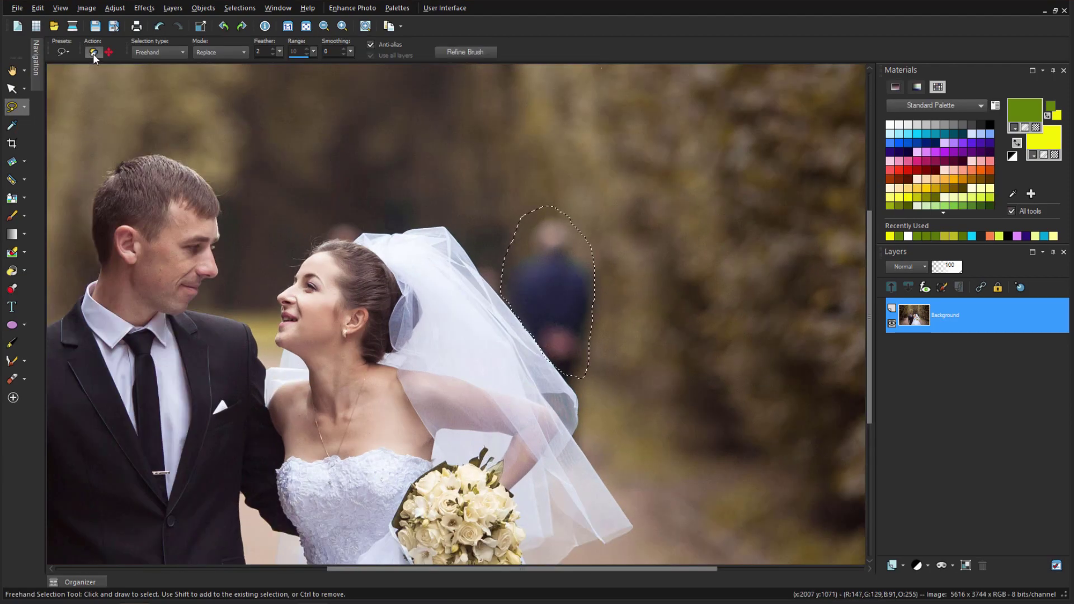
pyautogui.click(93, 52)
pyautogui.scroll(-4, 593, 235)
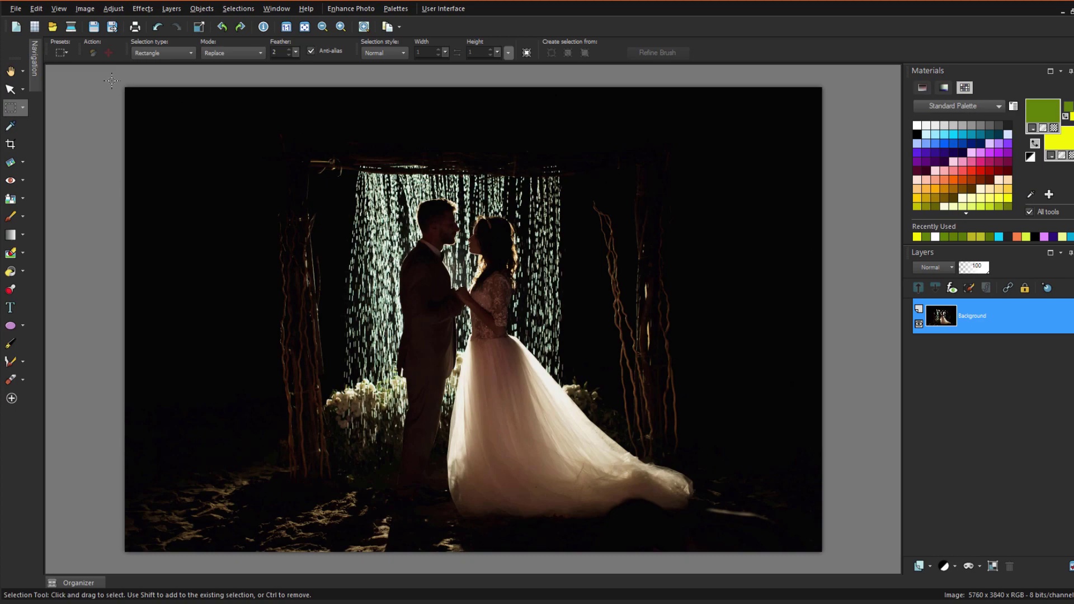
# Apply Fill Flash at strength 100 to the night ceremony photo.
pyautogui.click(113, 9)
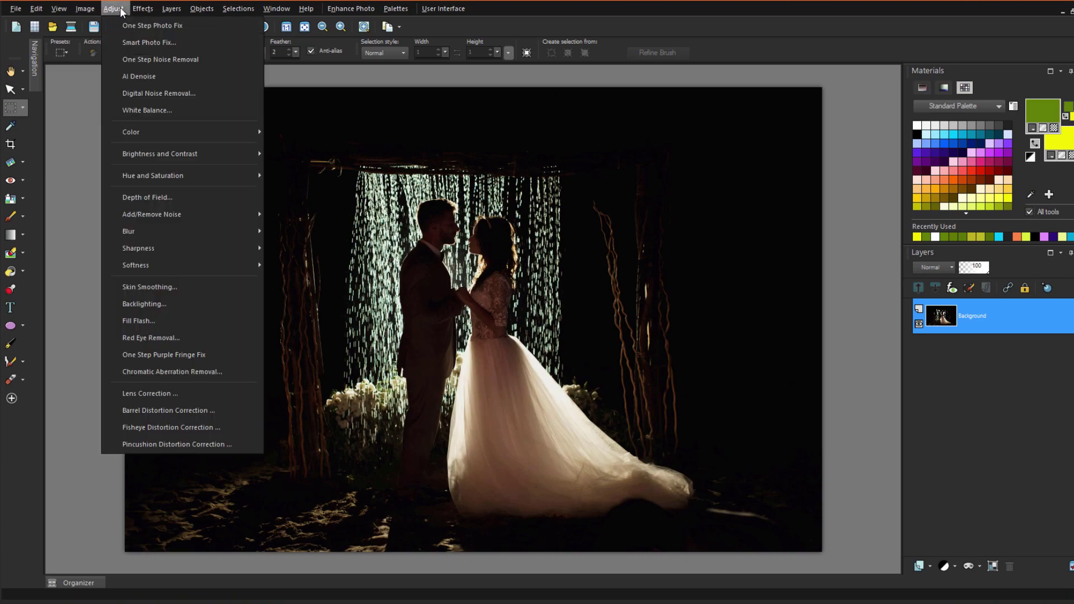
pyautogui.click(159, 322)
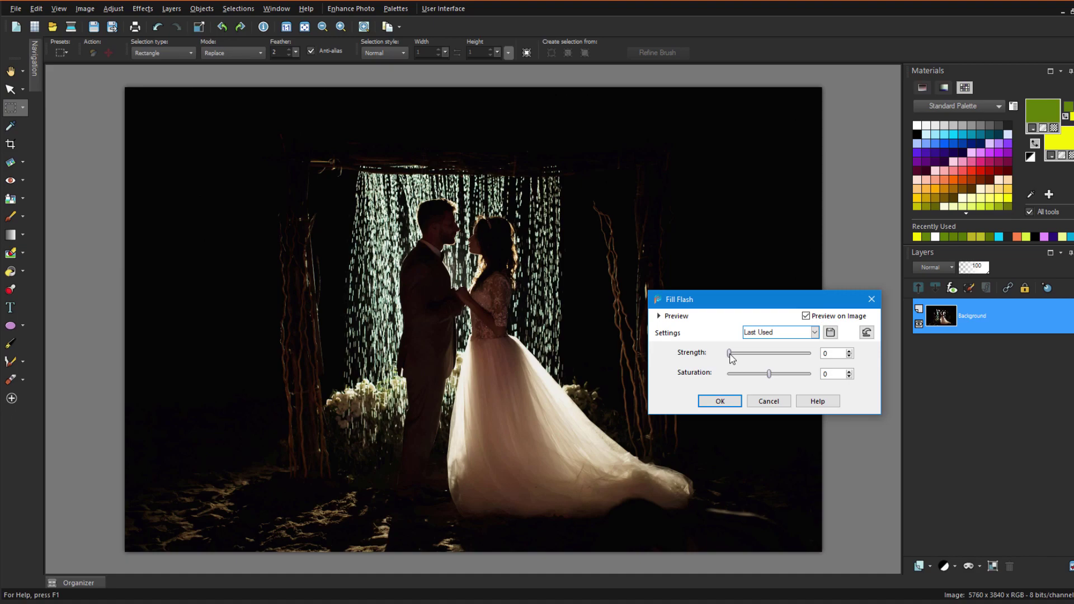
pyautogui.moveTo(730, 353); pyautogui.dragTo(760, 375)
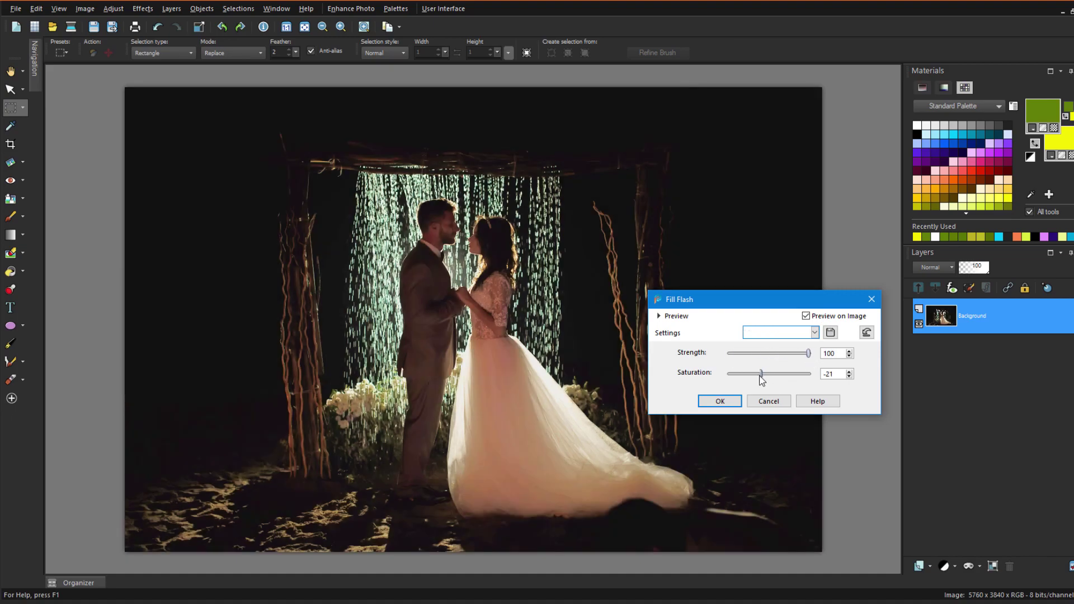
pyautogui.click(730, 403)
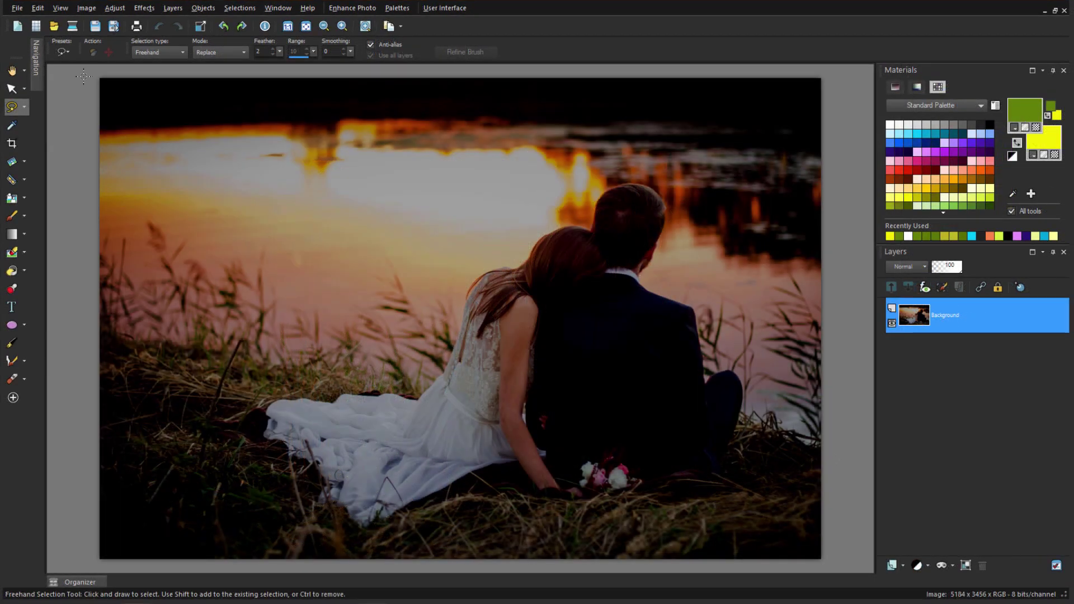
# Apply Fill Light/Clarity with fill light 32 to the sunset lakeside photo.
pyautogui.click(115, 8)
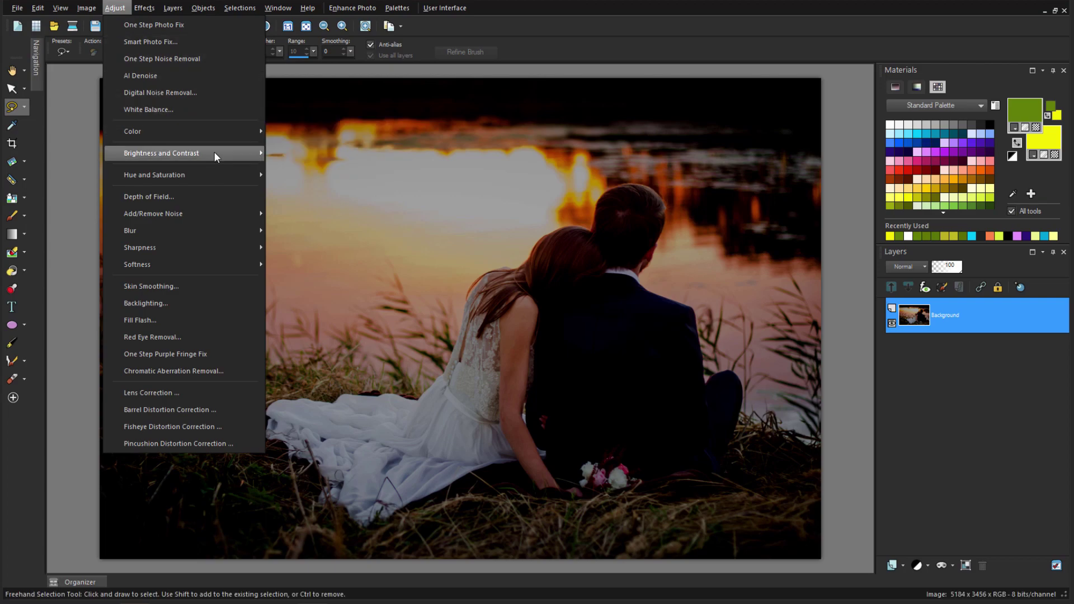
pyautogui.moveTo(214, 152)
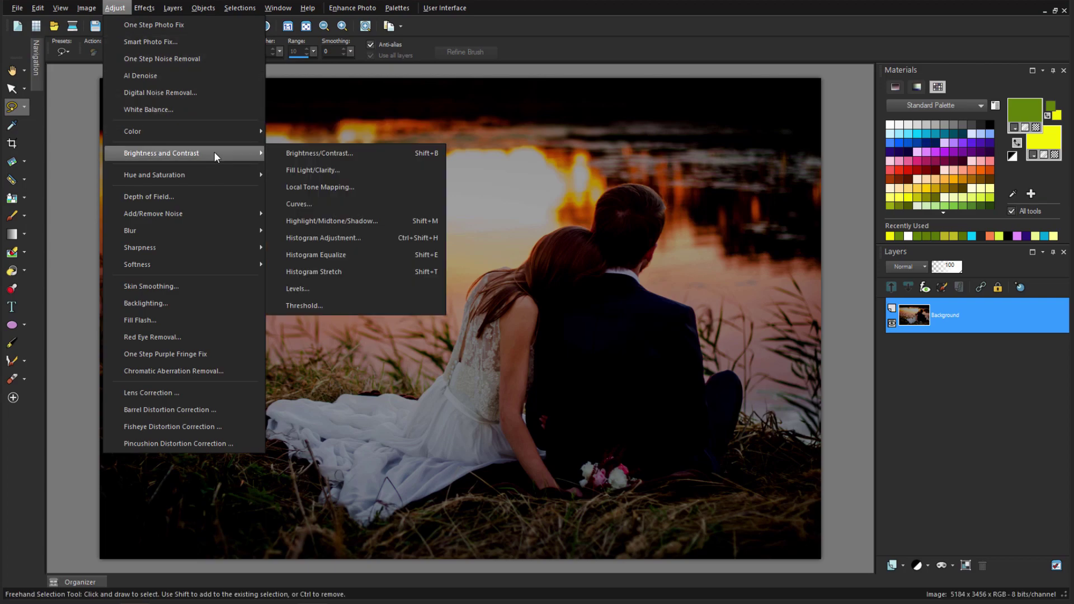
pyautogui.click(348, 169)
pyautogui.moveTo(231, 252); pyautogui.dragTo(286, 289)
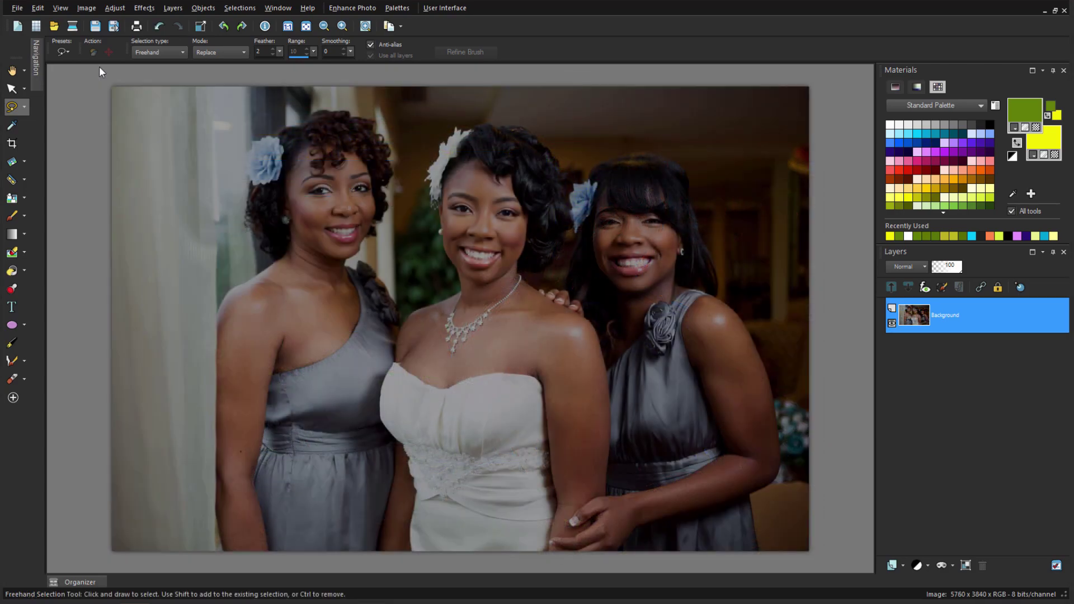
# Lighten the bridesmaids photo with Brightness/Contrast set to brightness 76 and contrast 26.
pyautogui.click(116, 8)
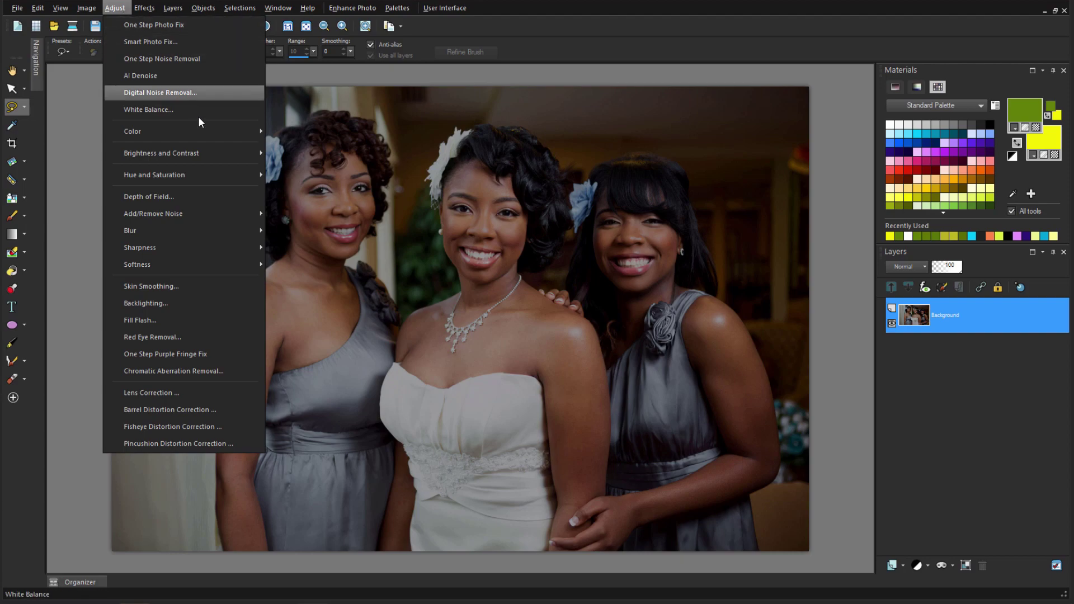
pyautogui.moveTo(230, 154)
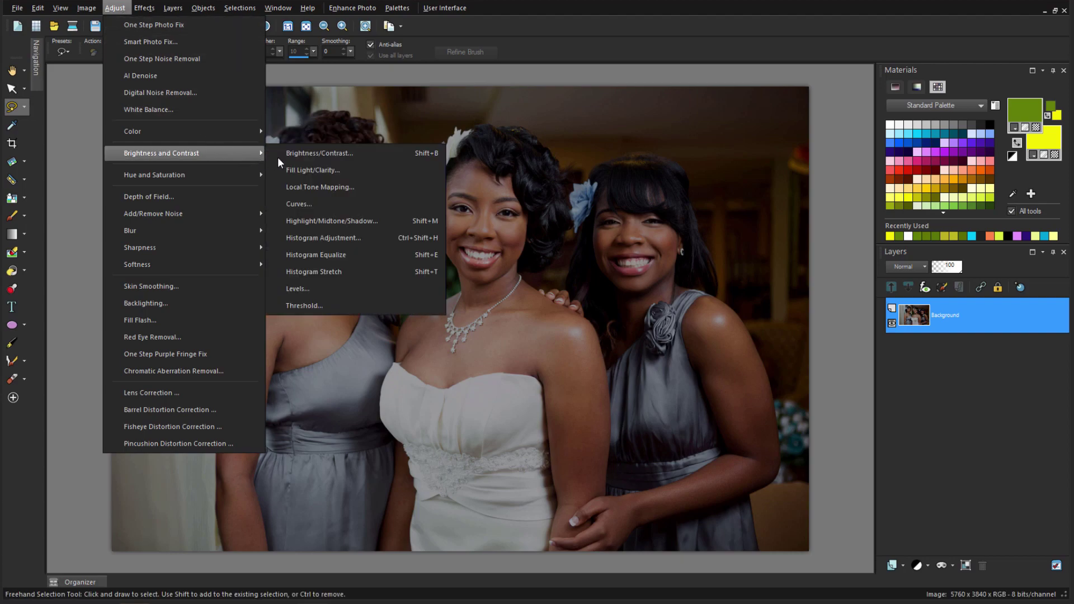
pyautogui.click(367, 154)
pyautogui.moveTo(667, 373); pyautogui.dragTo(692, 376)
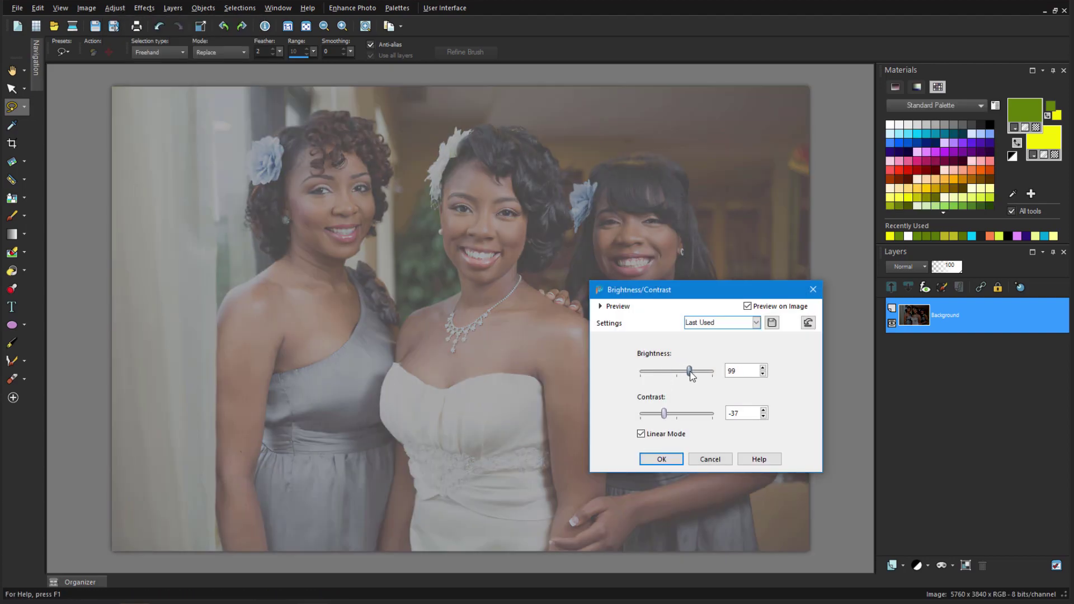
pyautogui.moveTo(665, 415); pyautogui.dragTo(687, 420)
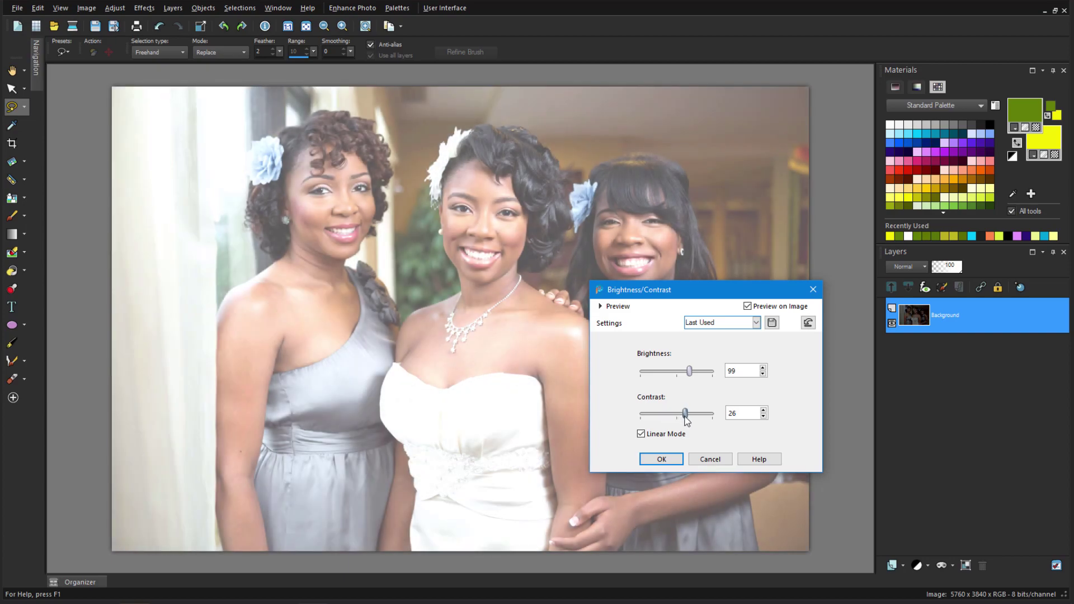
pyautogui.moveTo(689, 371); pyautogui.dragTo(687, 374)
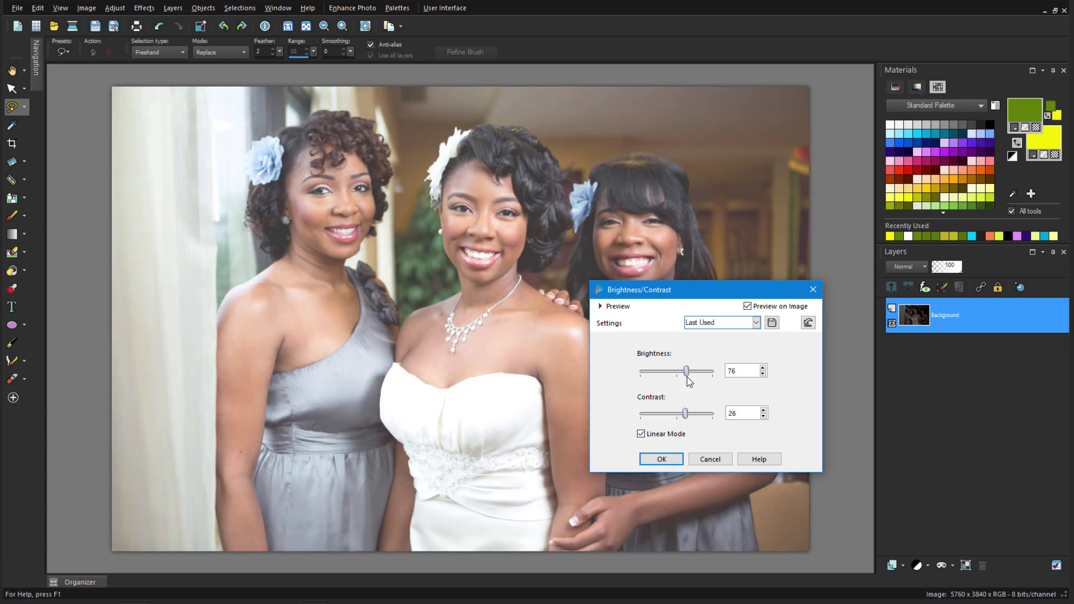
pyautogui.click(673, 458)
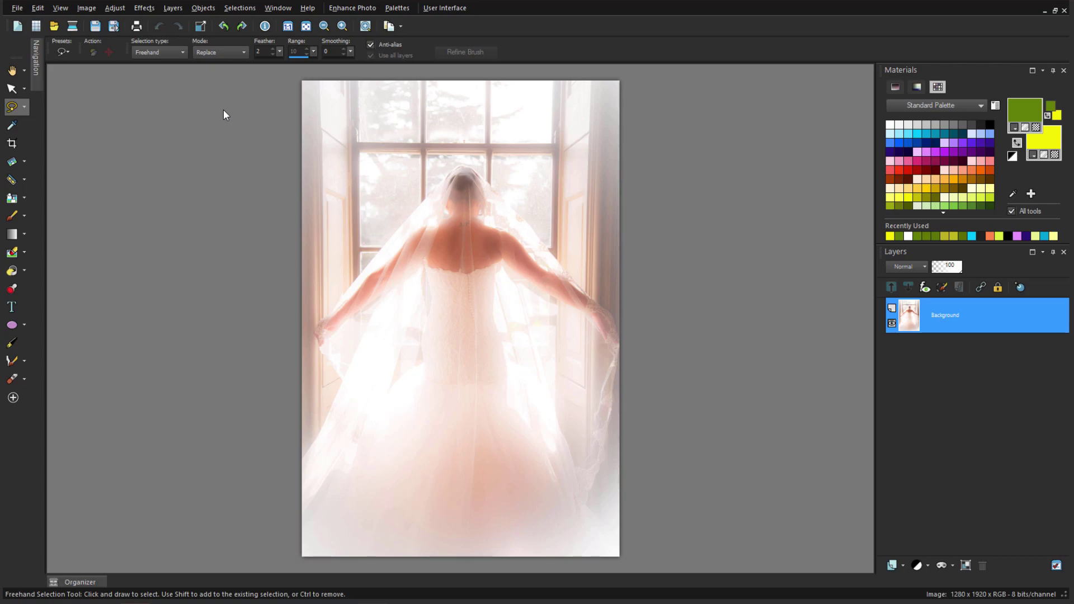
# Apply a Backlighting correction with strength 78 to the veil photo.
pyautogui.click(115, 8)
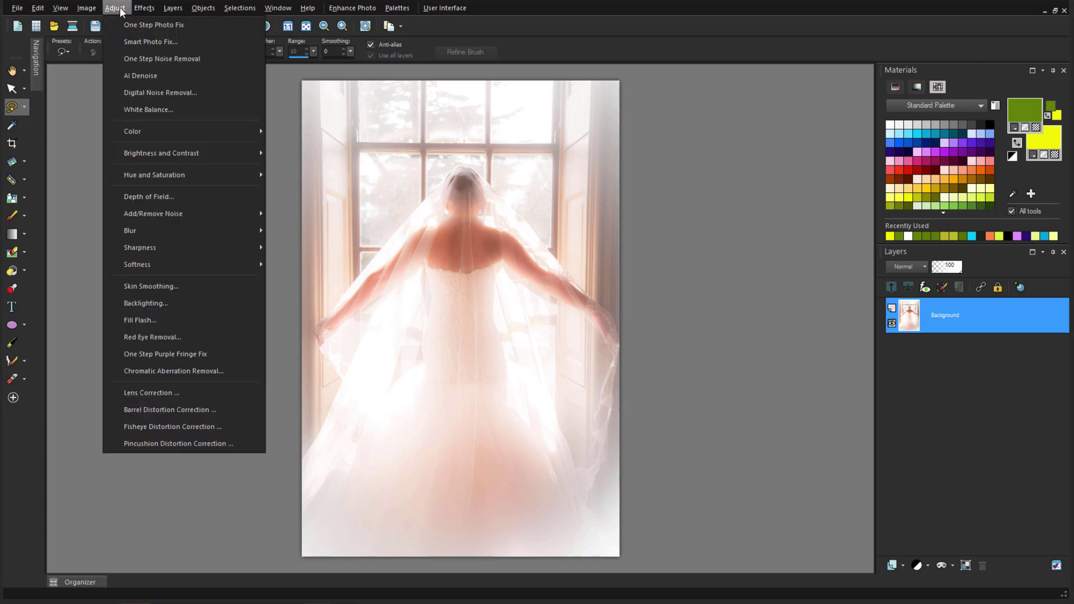
pyautogui.click(192, 303)
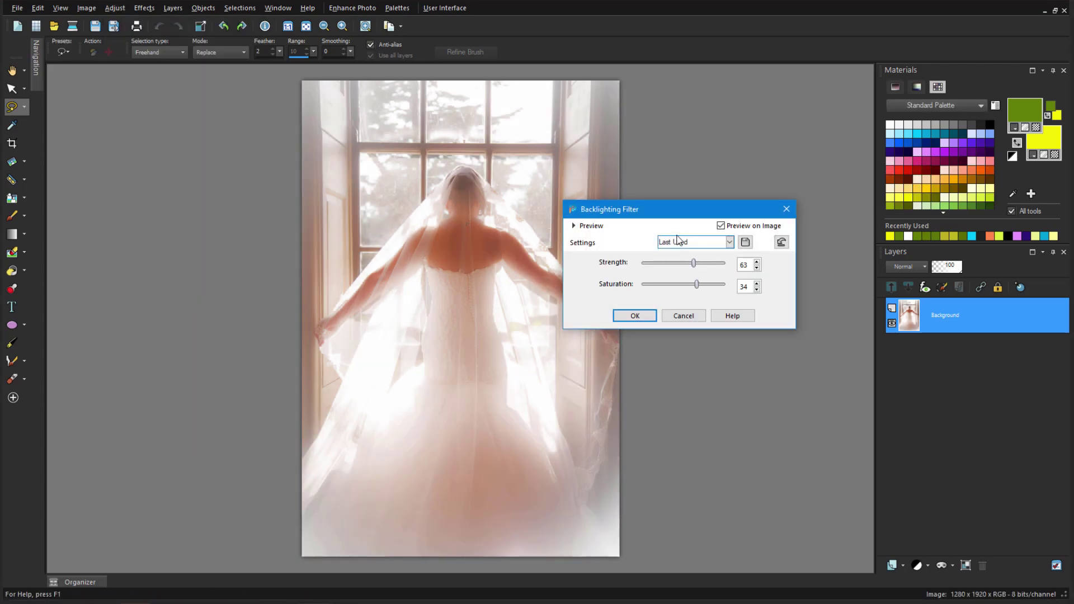
pyautogui.moveTo(738, 350); pyautogui.dragTo(745, 377)
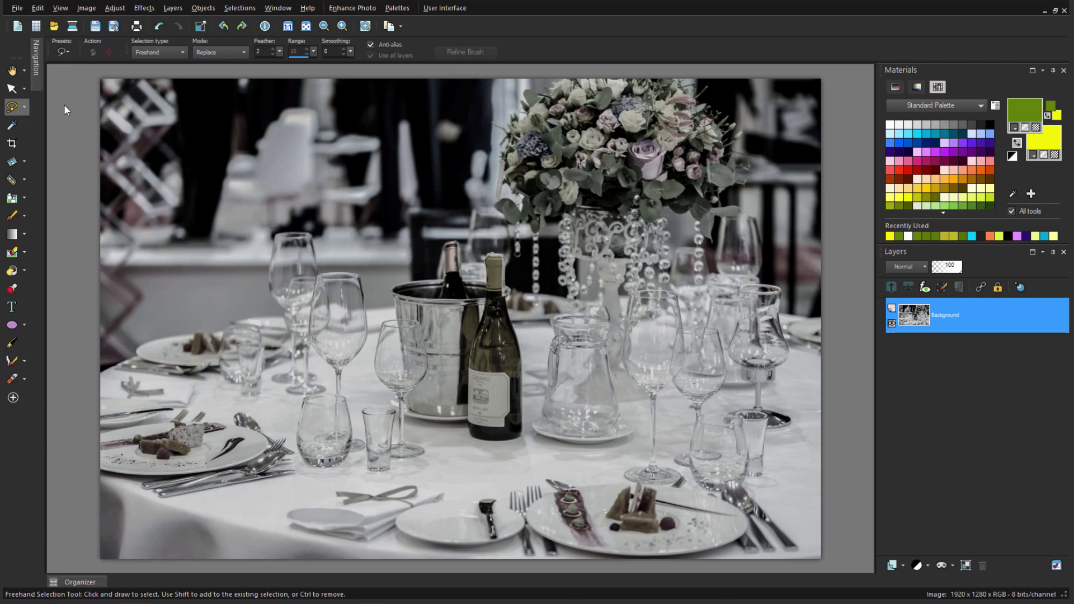
# Recolour the table photo with Hue/Saturation/Lightness at saturation 74 and lightness 11.
pyautogui.click(115, 8)
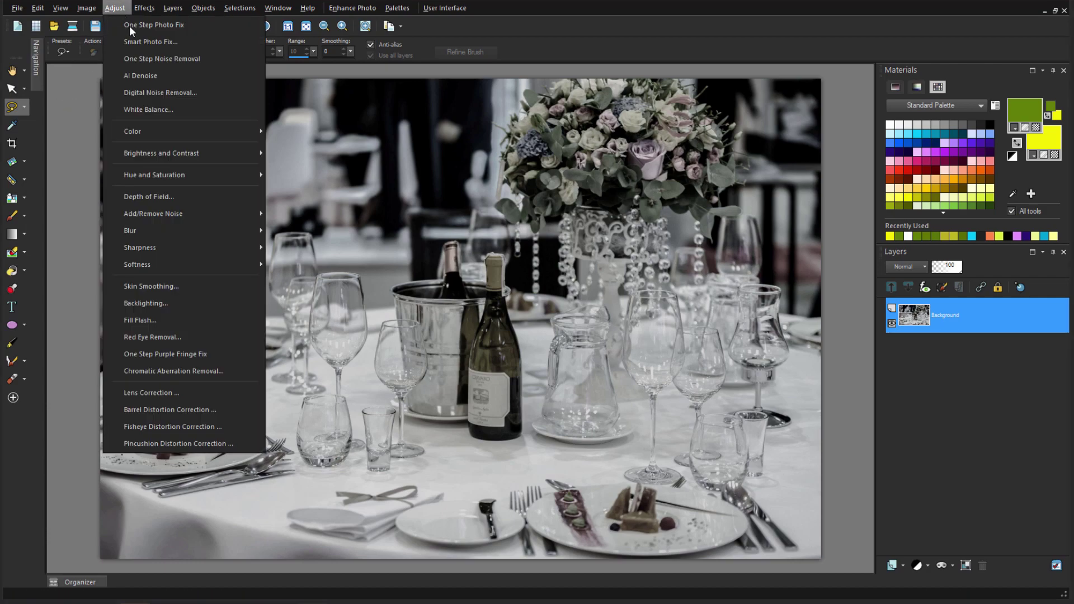
pyautogui.moveTo(196, 171)
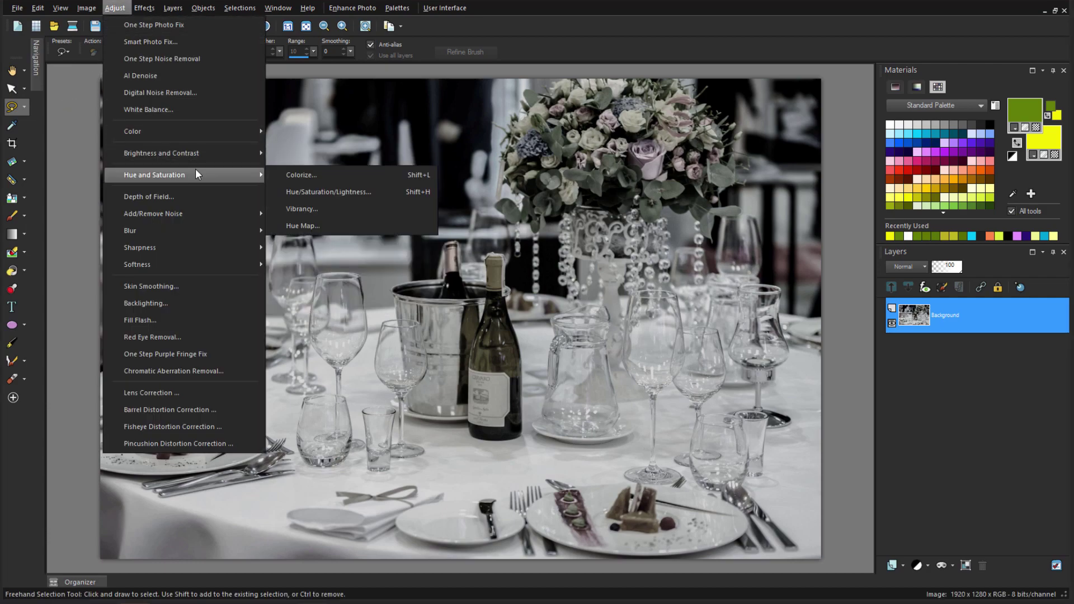
pyautogui.click(374, 192)
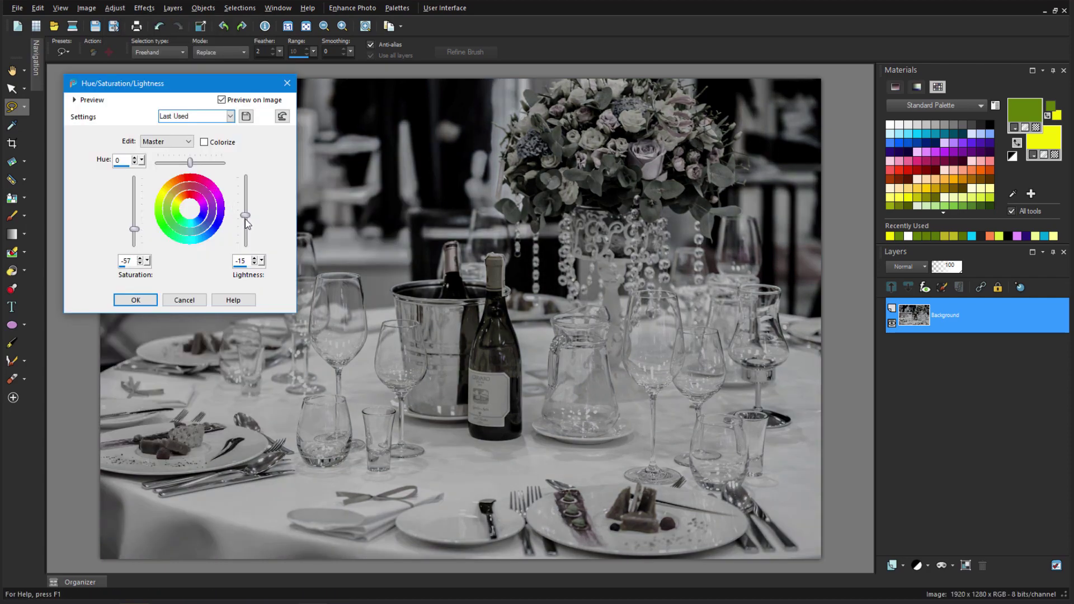
pyautogui.moveTo(247, 223); pyautogui.dragTo(247, 212)
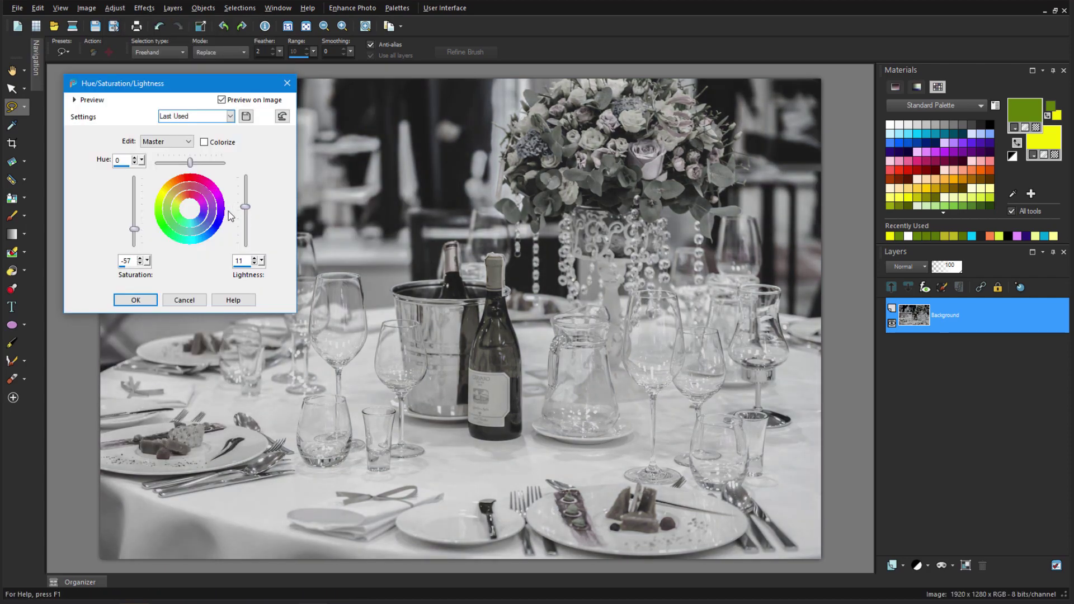
pyautogui.moveTo(135, 228); pyautogui.dragTo(136, 190)
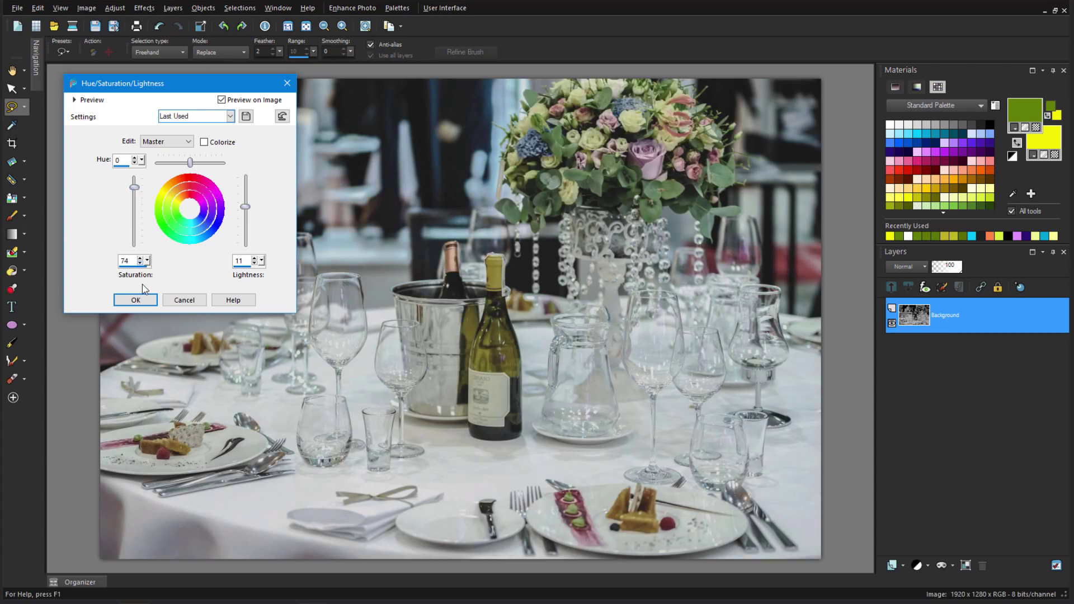
pyautogui.click(135, 300)
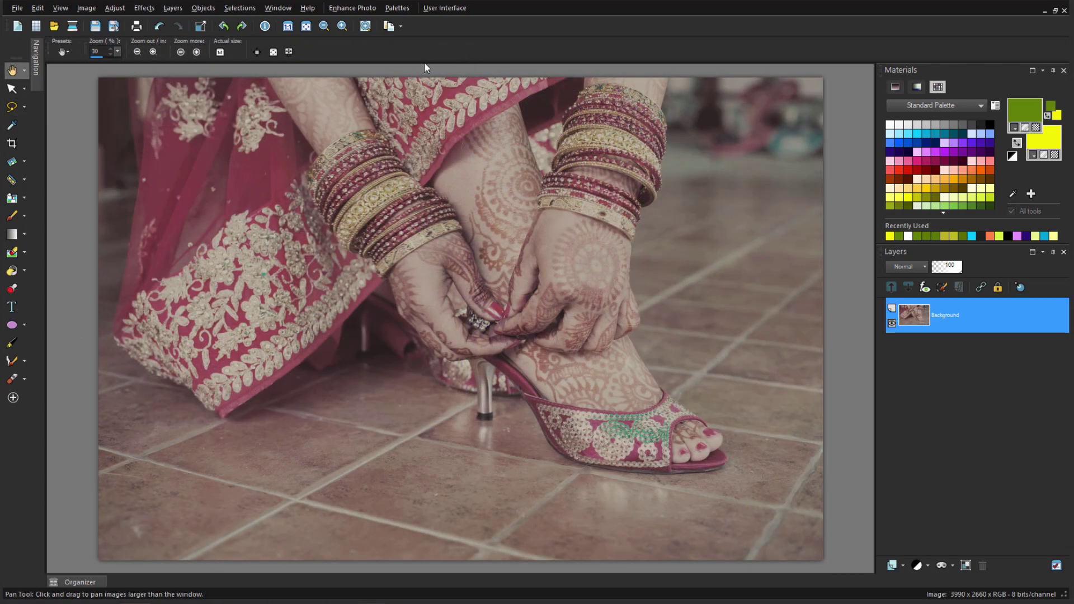
# Run Smart Photo Fix on the henna-feet photo with Highlights raised to 30.
pyautogui.click(126, 9)
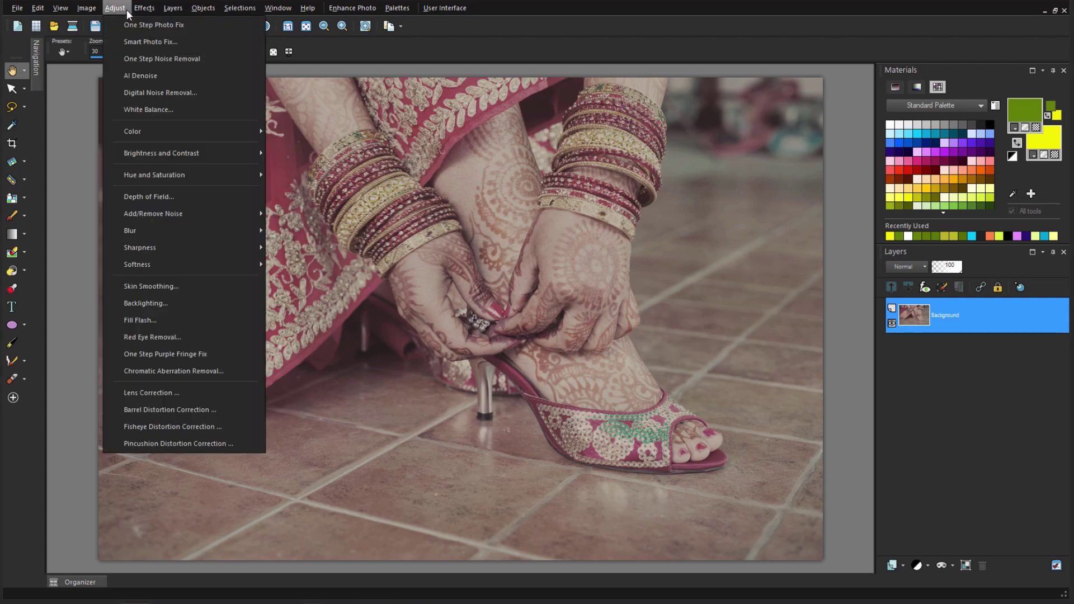
pyautogui.click(195, 42)
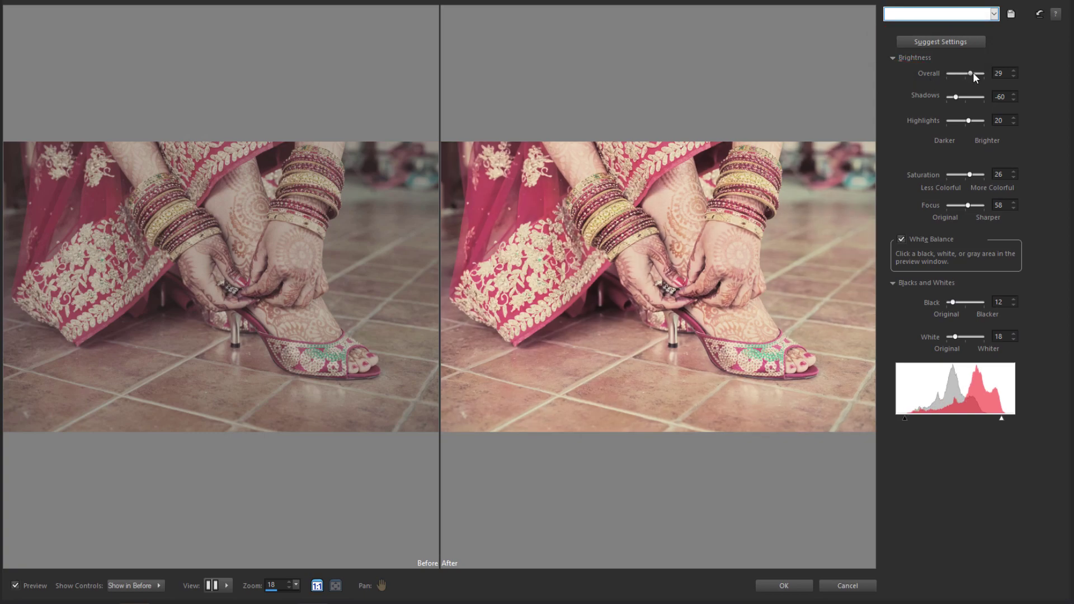
pyautogui.click(973, 121)
pyautogui.click(783, 585)
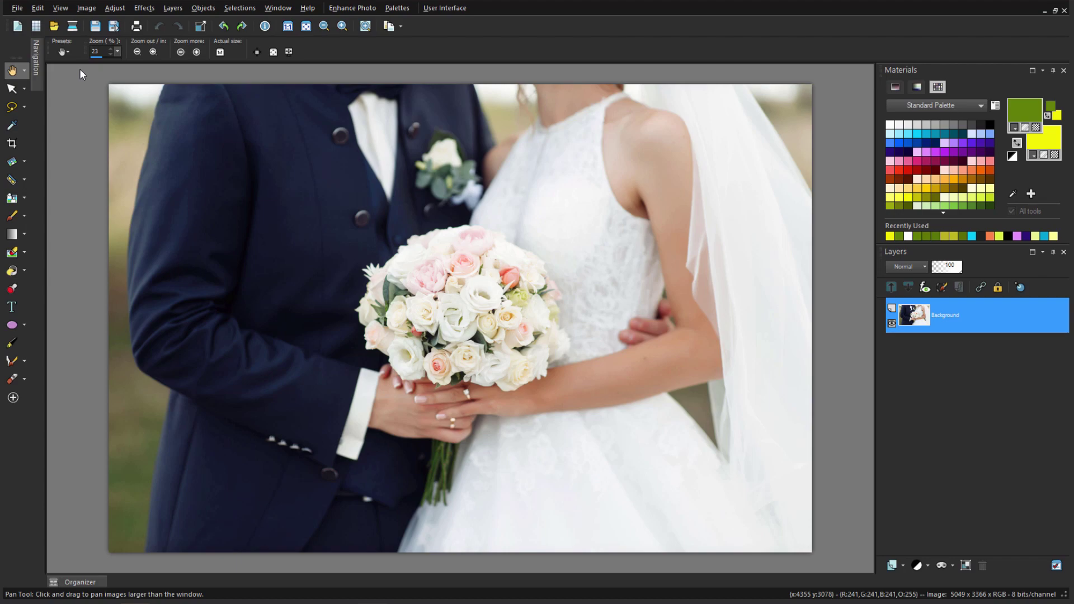
# Apply Depth of Field with the focus circle tightened on the bouquet and blur 18.
pyautogui.click(115, 8)
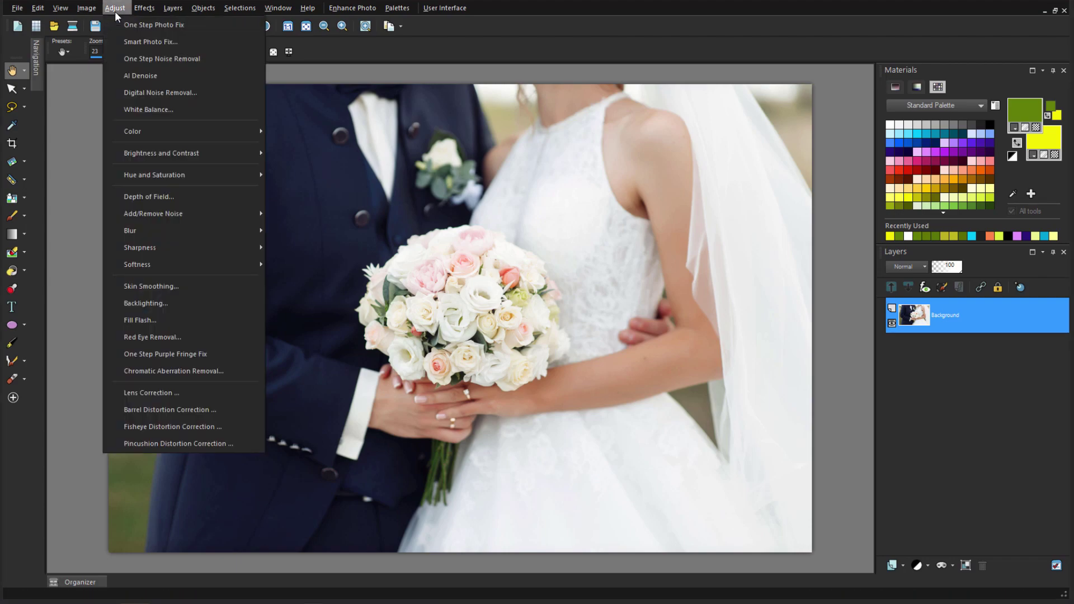
pyautogui.click(183, 196)
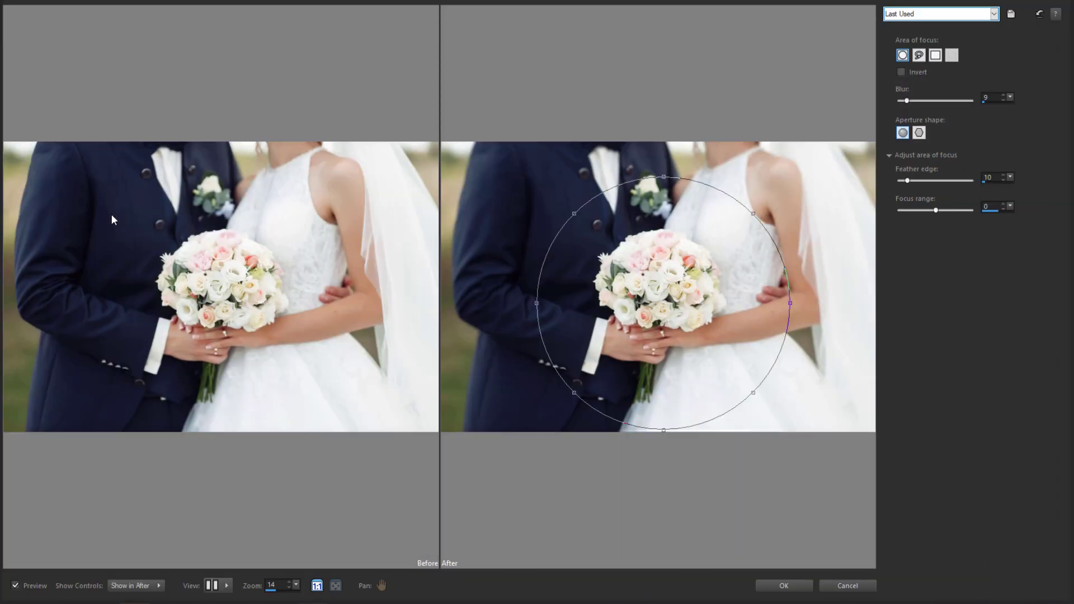
pyautogui.moveTo(575, 213); pyautogui.dragTo(586, 216)
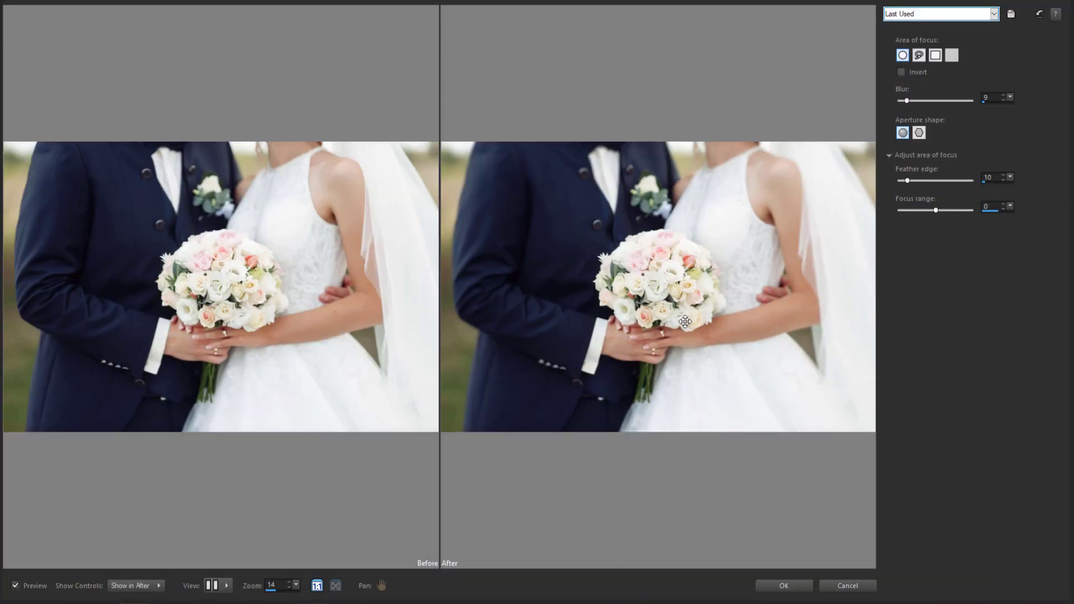
pyautogui.moveTo(905, 102); pyautogui.dragTo(911, 101)
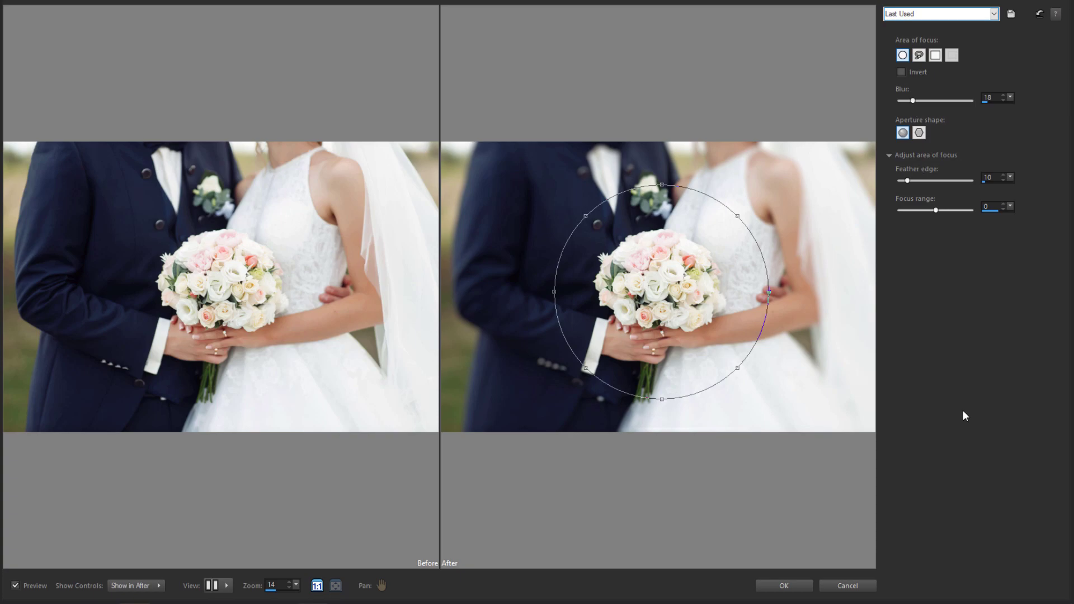
pyautogui.click(797, 585)
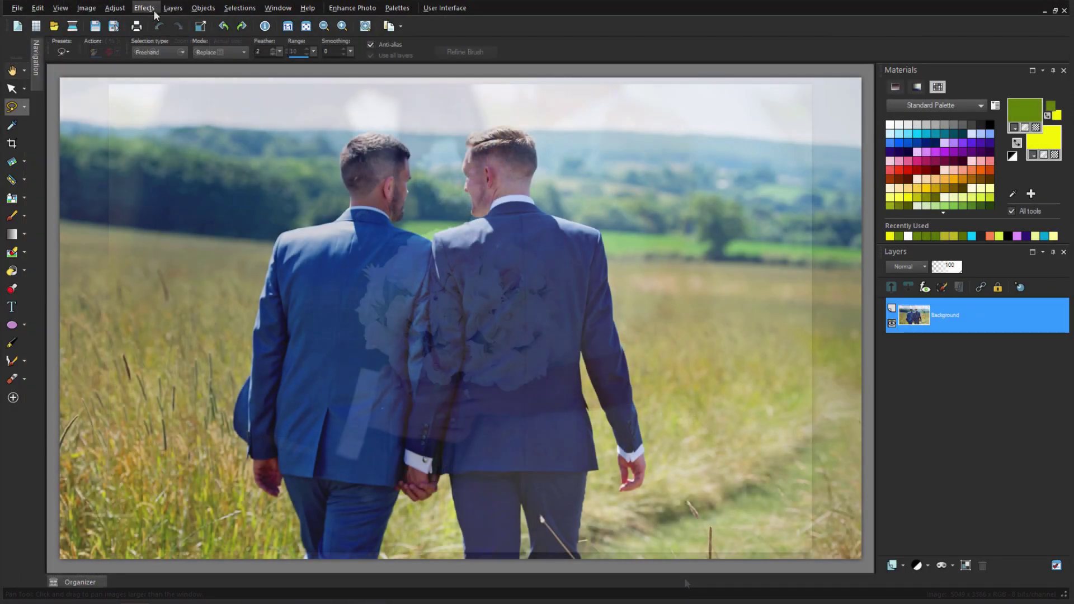
# Try Sepia Toning on the field photo, then undo it.
pyautogui.click(145, 9)
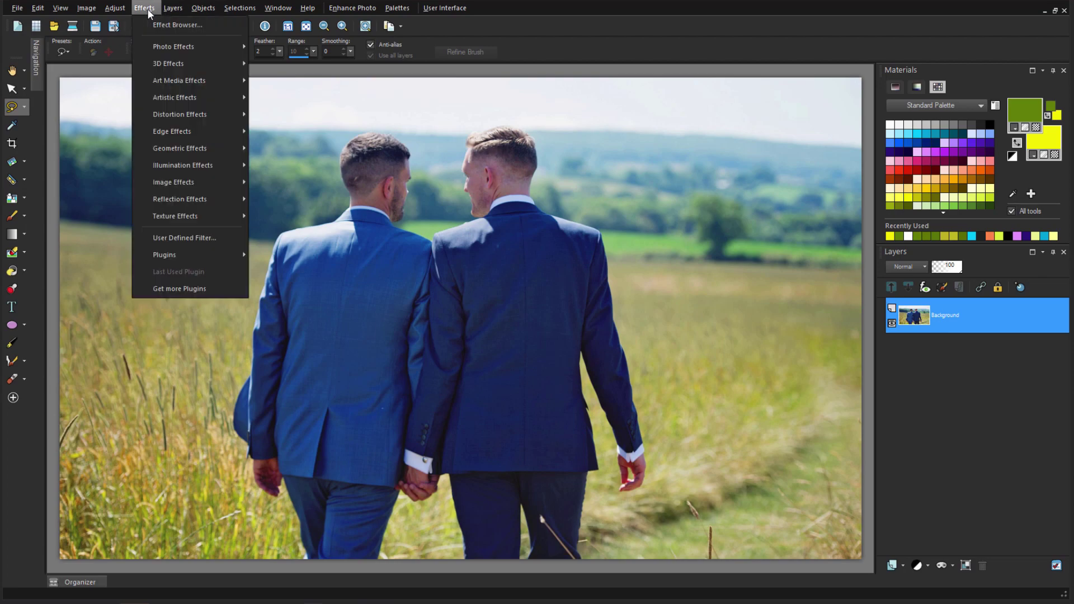
pyautogui.moveTo(210, 45)
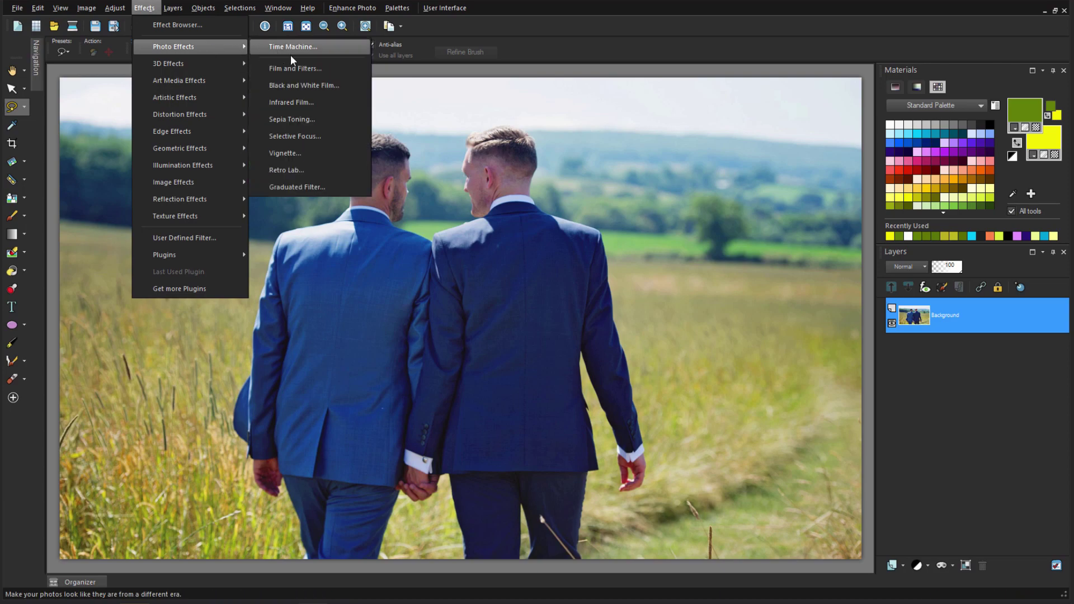
pyautogui.click(342, 116)
pyautogui.moveTo(562, 247); pyautogui.dragTo(759, 286)
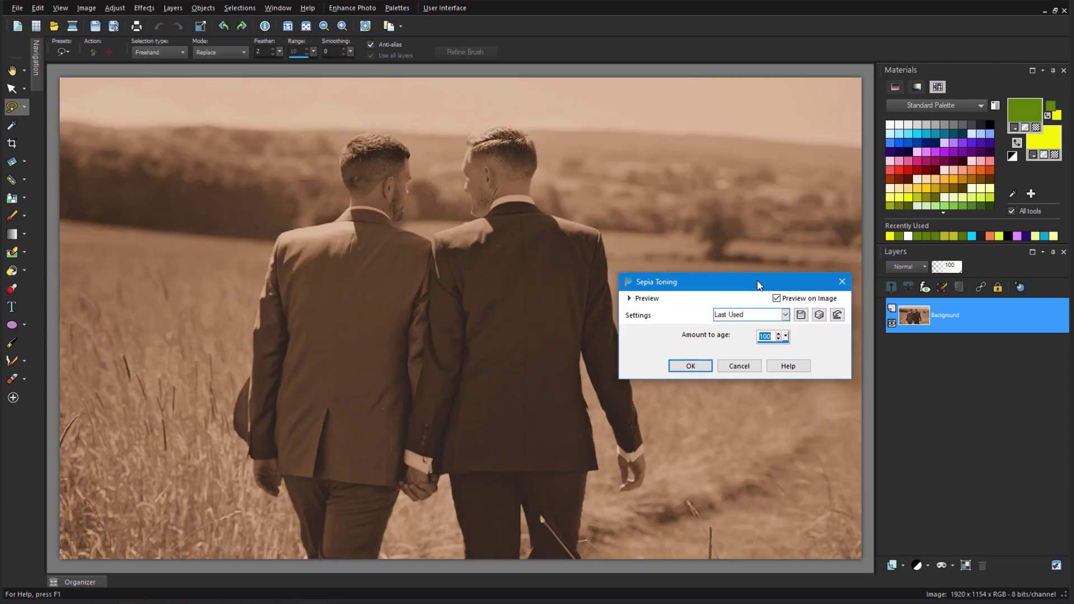
pyautogui.click(691, 366)
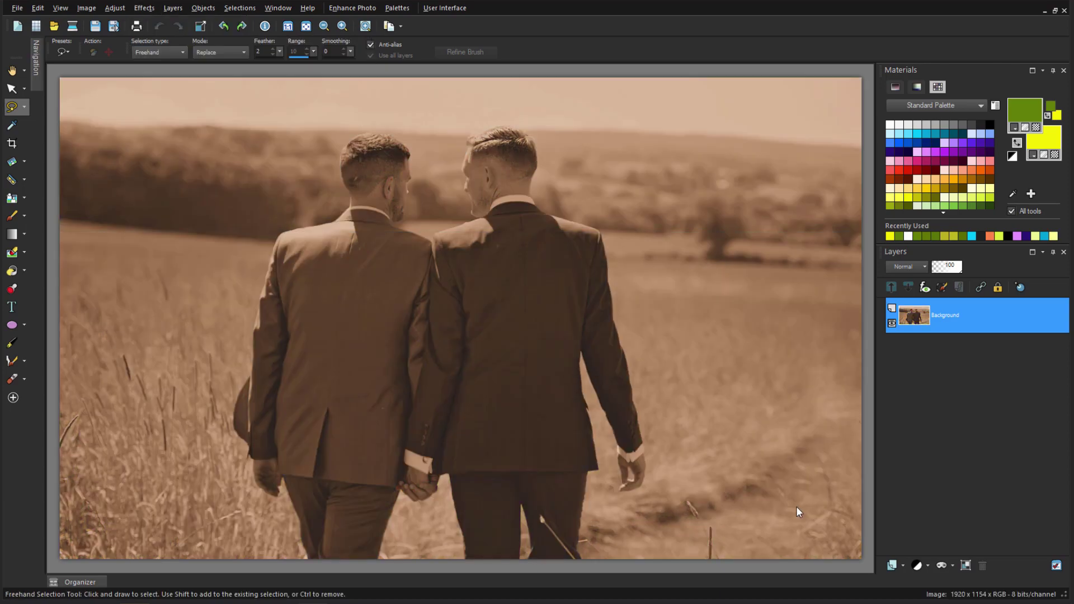
pyautogui.hotkey('ctrl', 'z')
# Apply the Art Media Black Pencil effect to the photo.
pyautogui.click(152, 7)
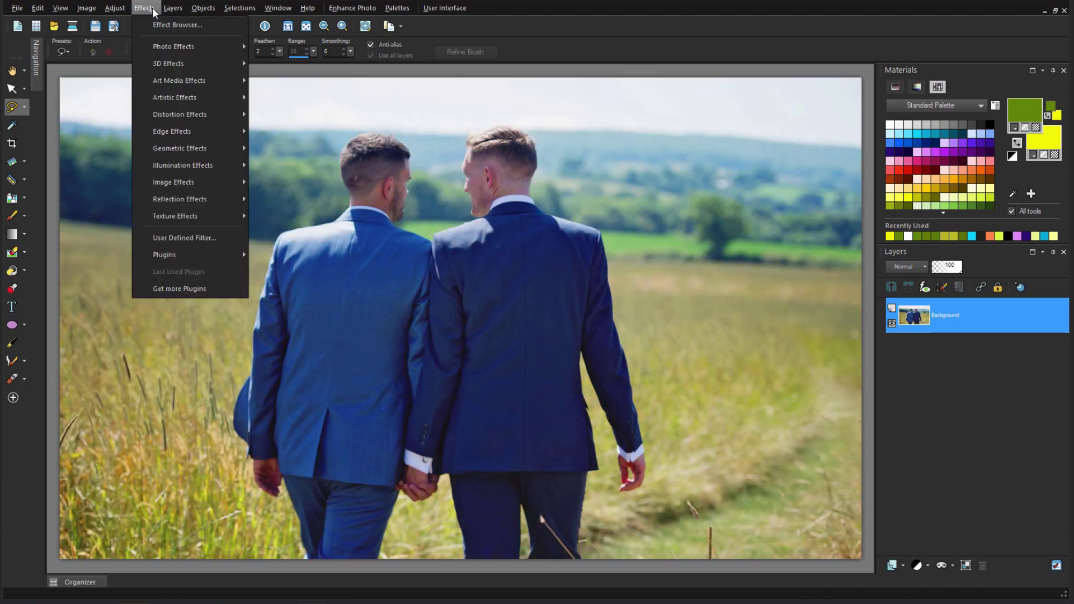
pyautogui.moveTo(227, 79)
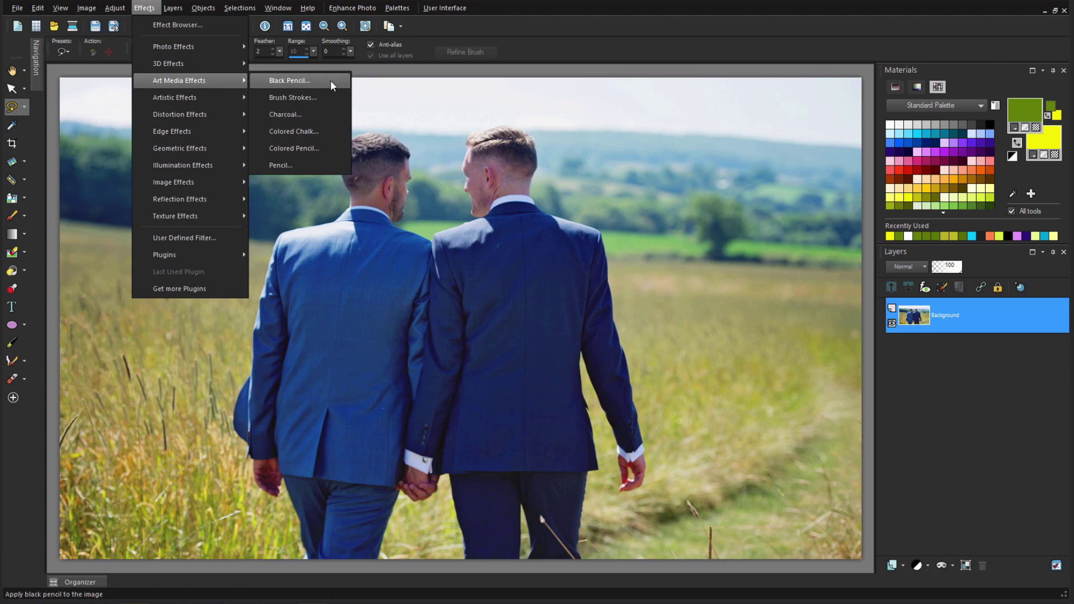
pyautogui.click(290, 80)
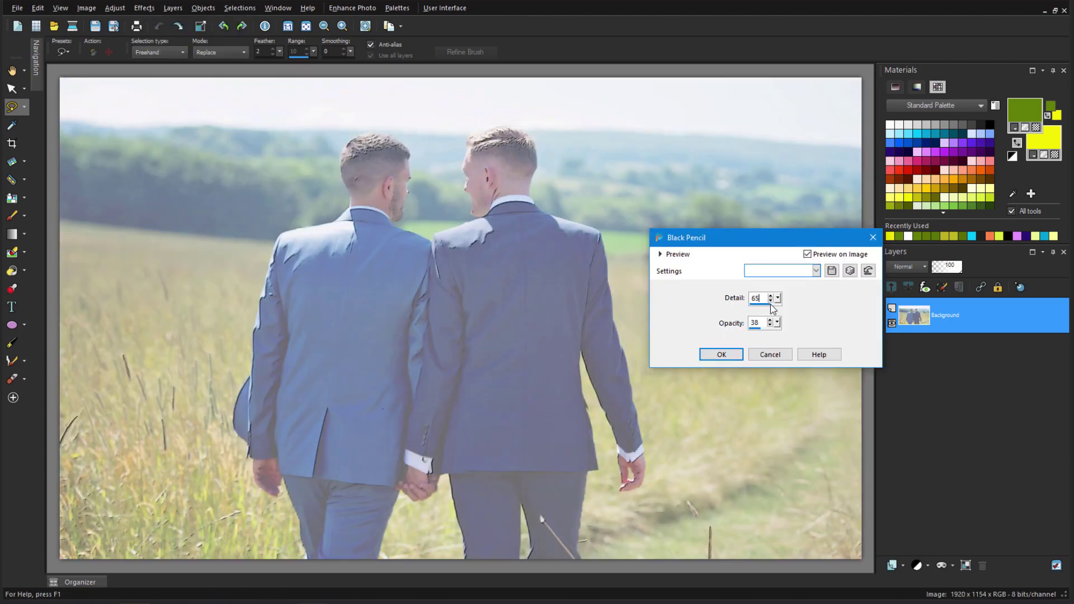
pyautogui.click(727, 354)
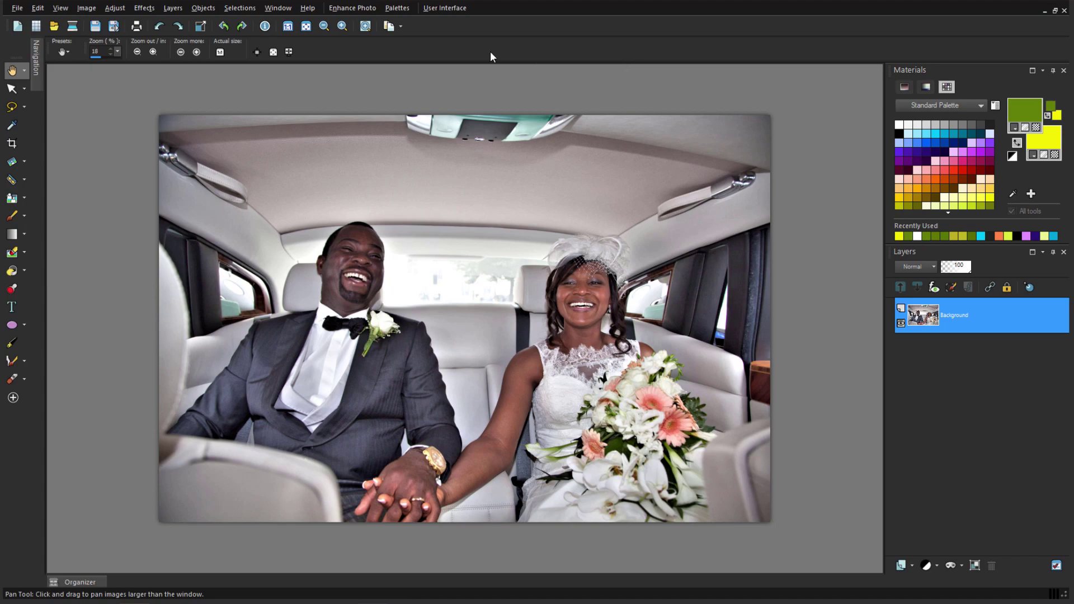
# Apply the Platinum film style from the Instant Effects palette's Film Styles category.
pyautogui.click(400, 9)
pyautogui.click(459, 76)
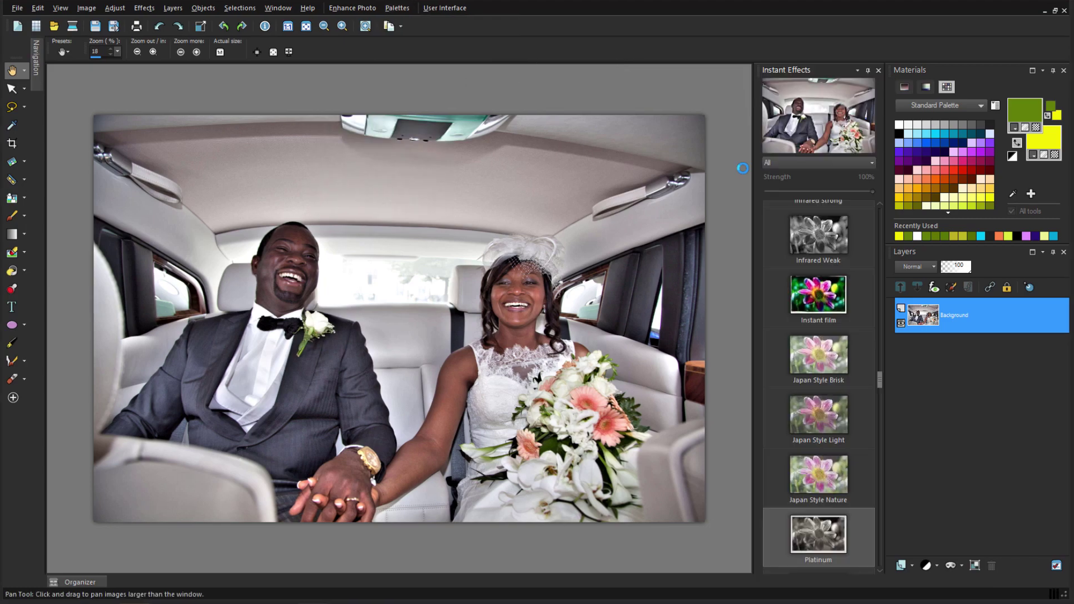
pyautogui.click(870, 162)
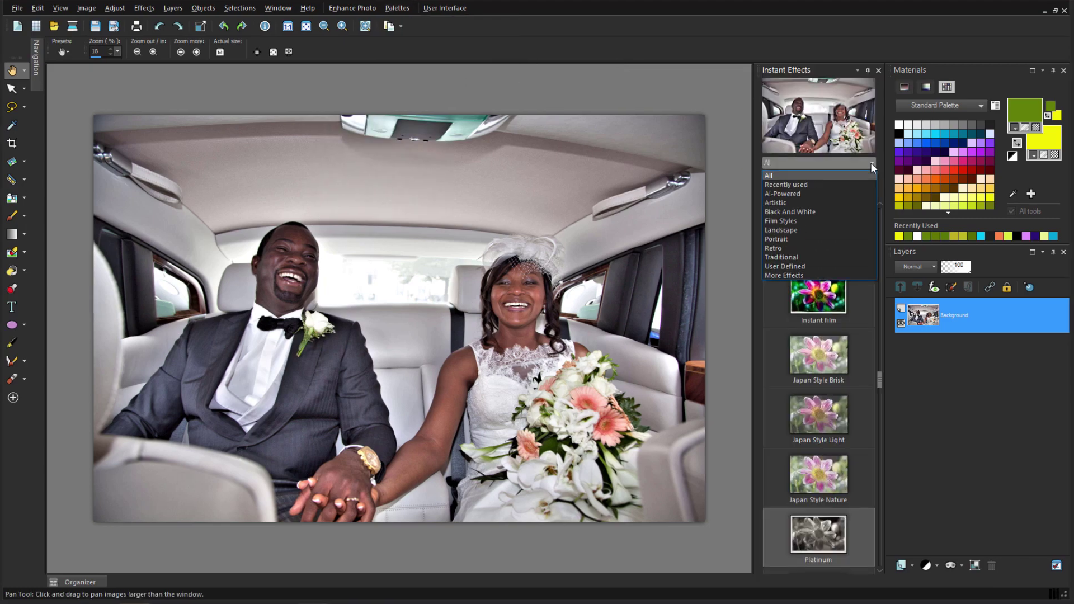
pyautogui.click(840, 223)
pyautogui.moveTo(881, 219); pyautogui.dragTo(884, 418)
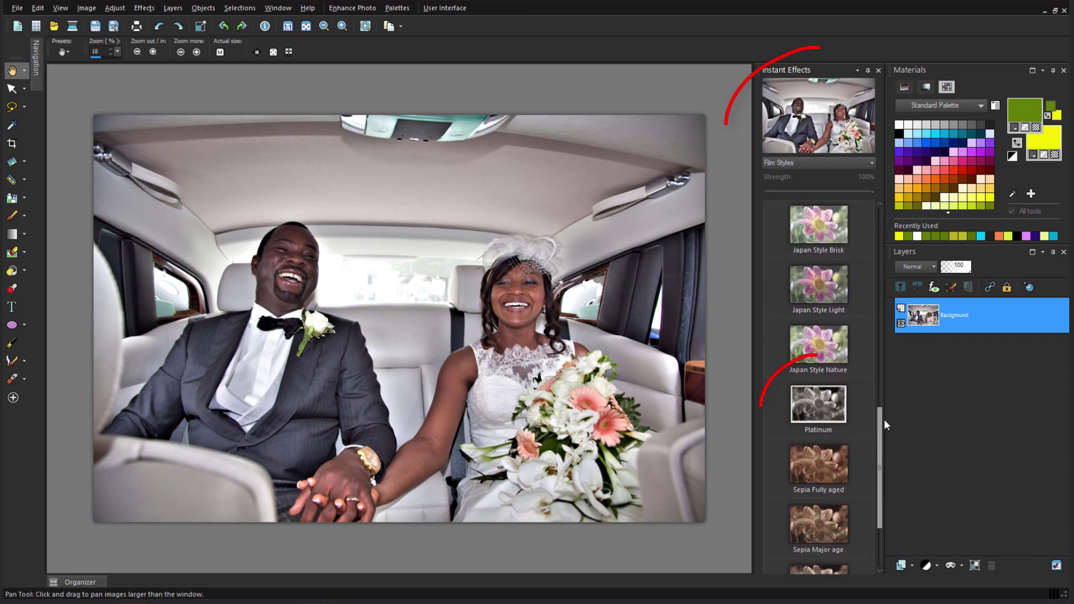
pyautogui.click(835, 416)
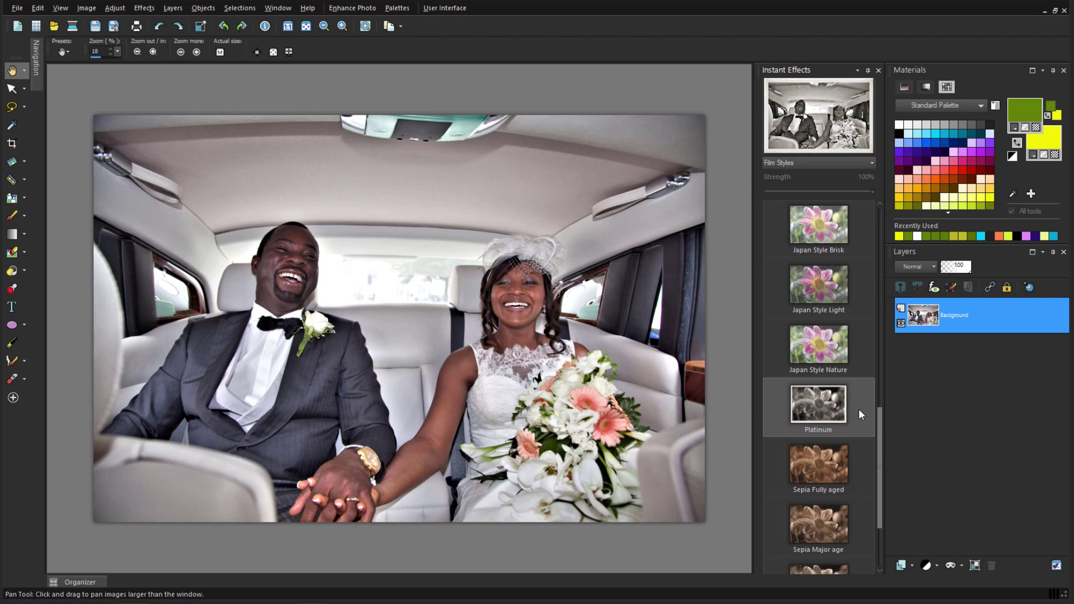
pyautogui.doubleClick(831, 400)
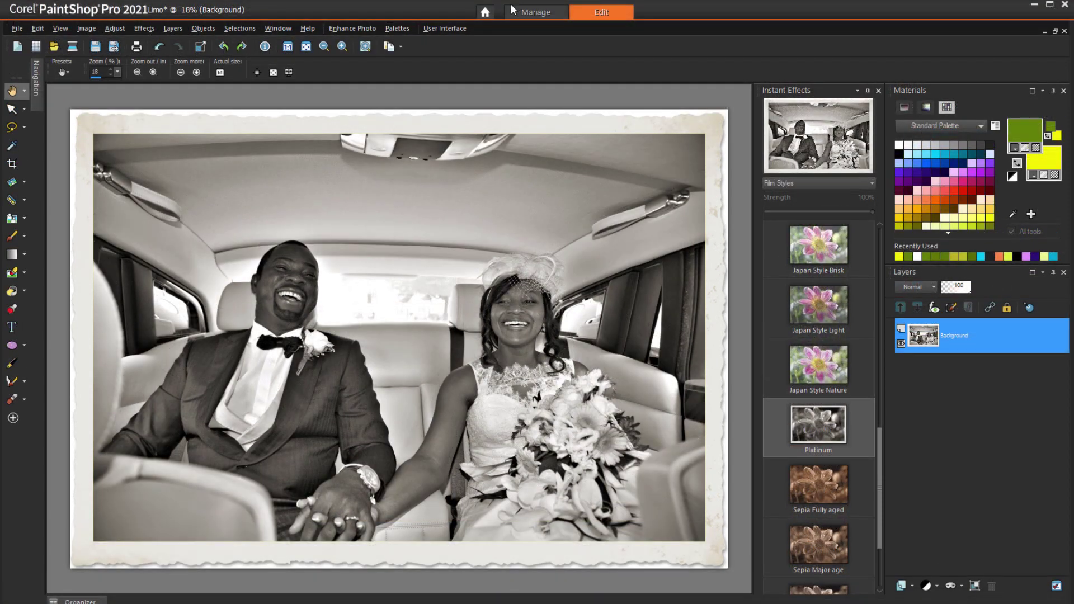
# Filter the Welcome page store to Scripts - Photo Effects and browse the results.
pyautogui.click(485, 12)
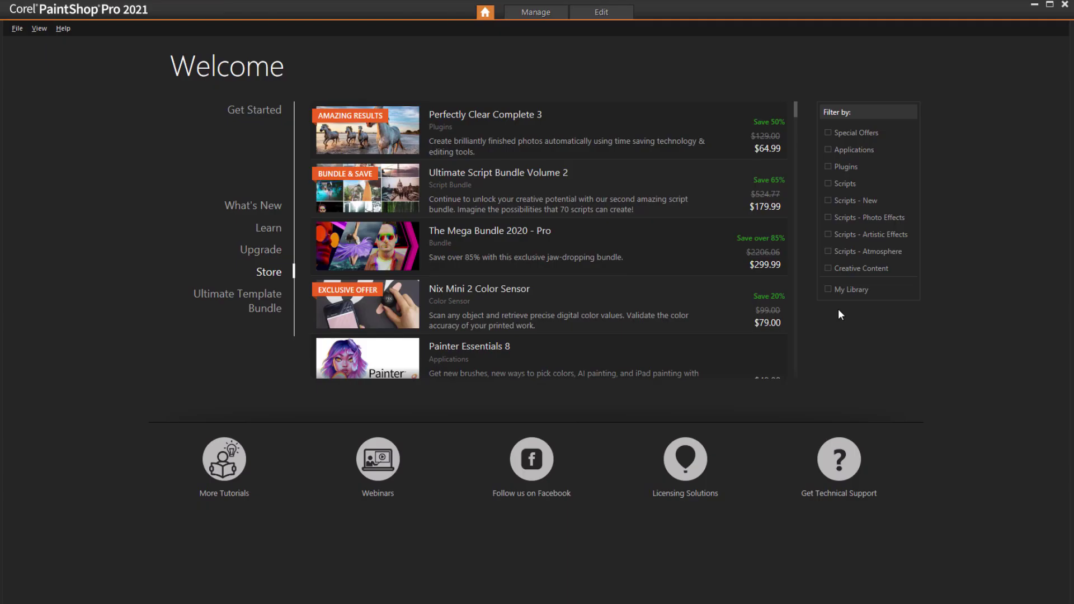
pyautogui.click(831, 184)
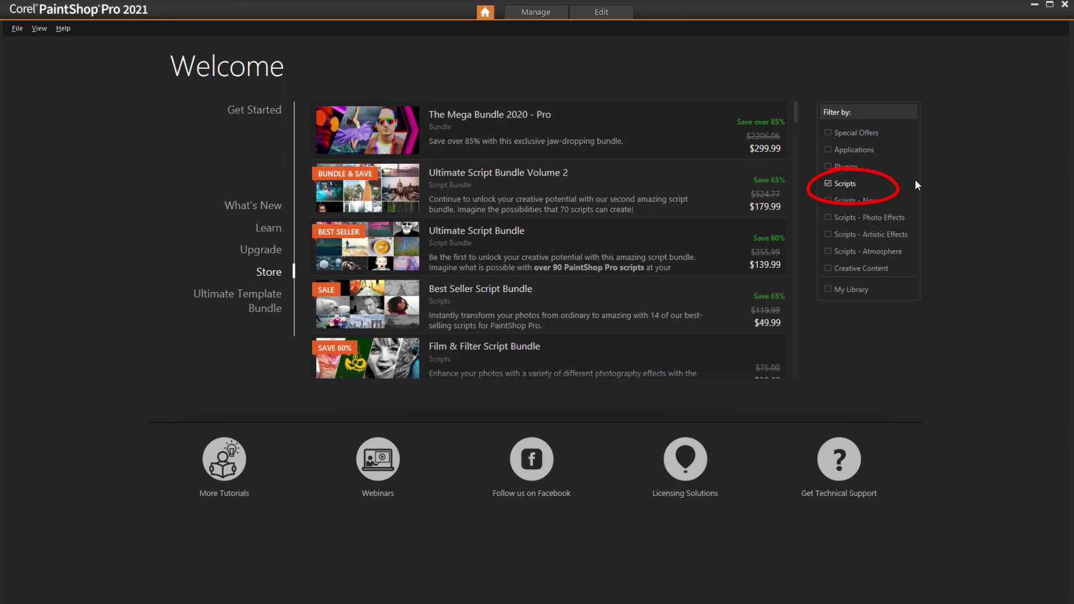
pyautogui.click(829, 183)
pyautogui.click(828, 217)
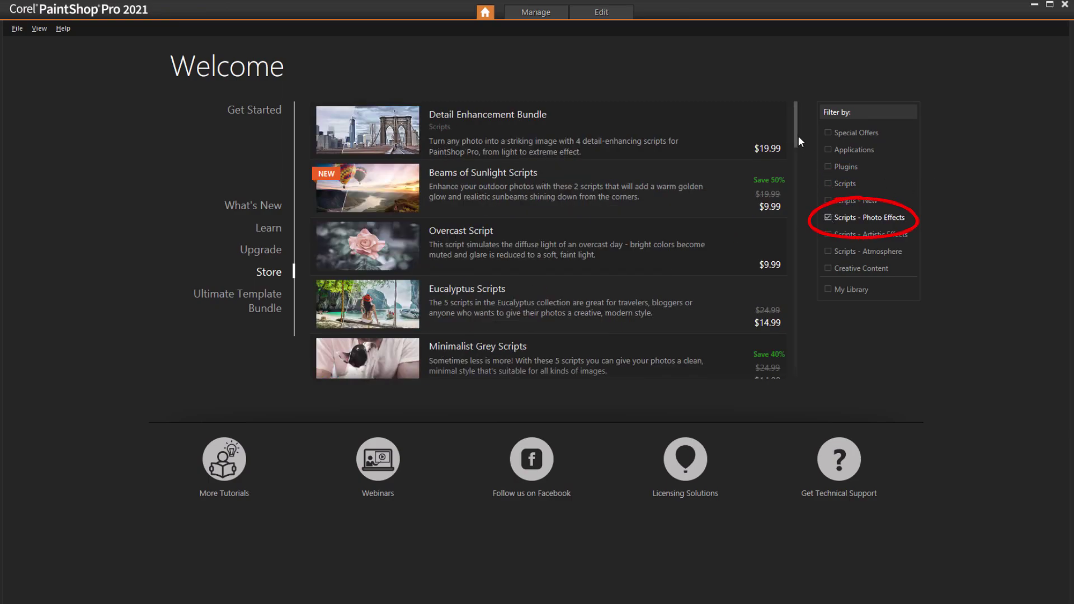
pyautogui.scroll(-2, 797, 147)
pyautogui.moveTo(798, 147); pyautogui.dragTo(803, 221)
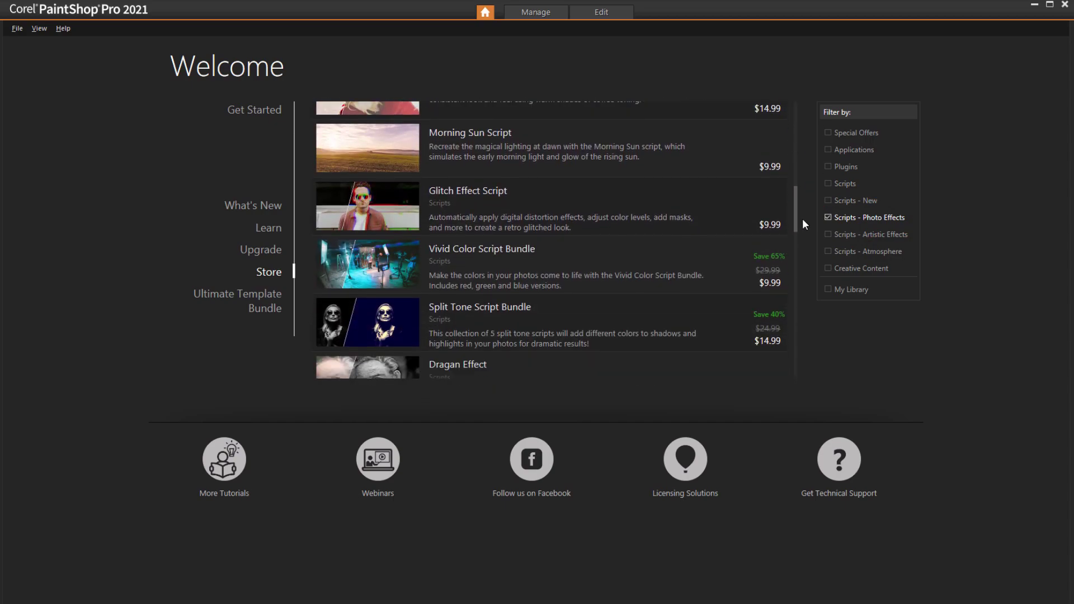